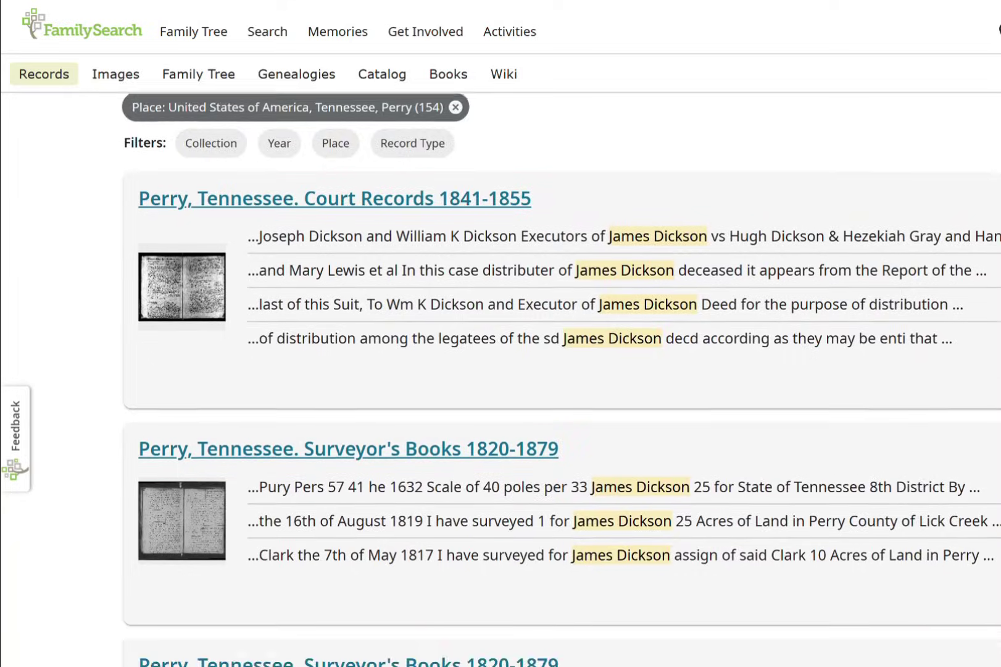
Look through the full-text results and their matching snippets for Perry, Tennessee
scroll(560, 379, "down", 3)
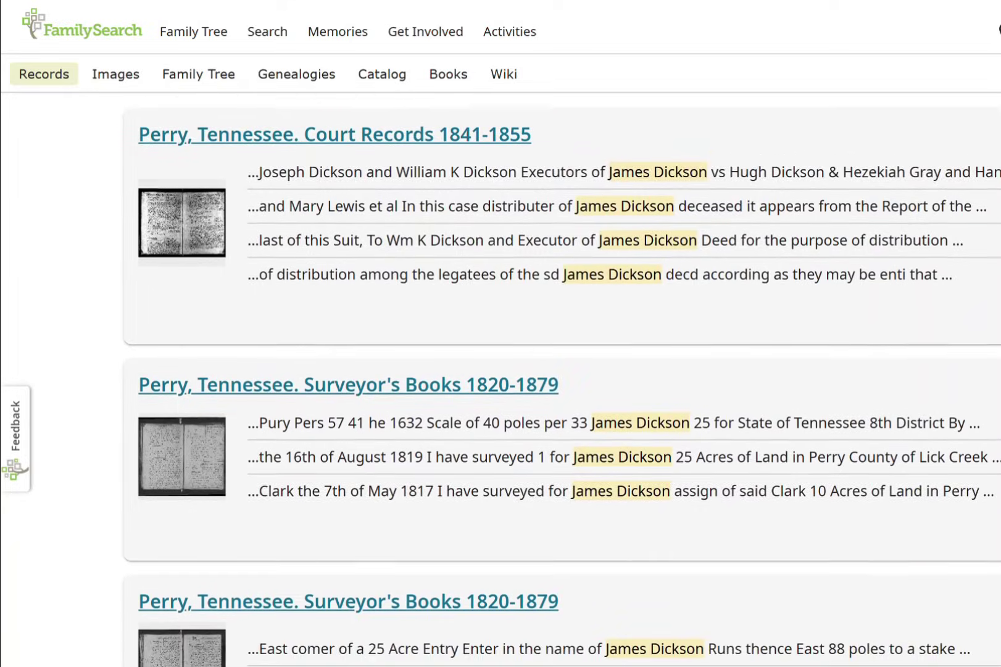
scroll(561, 378, "down", 5)
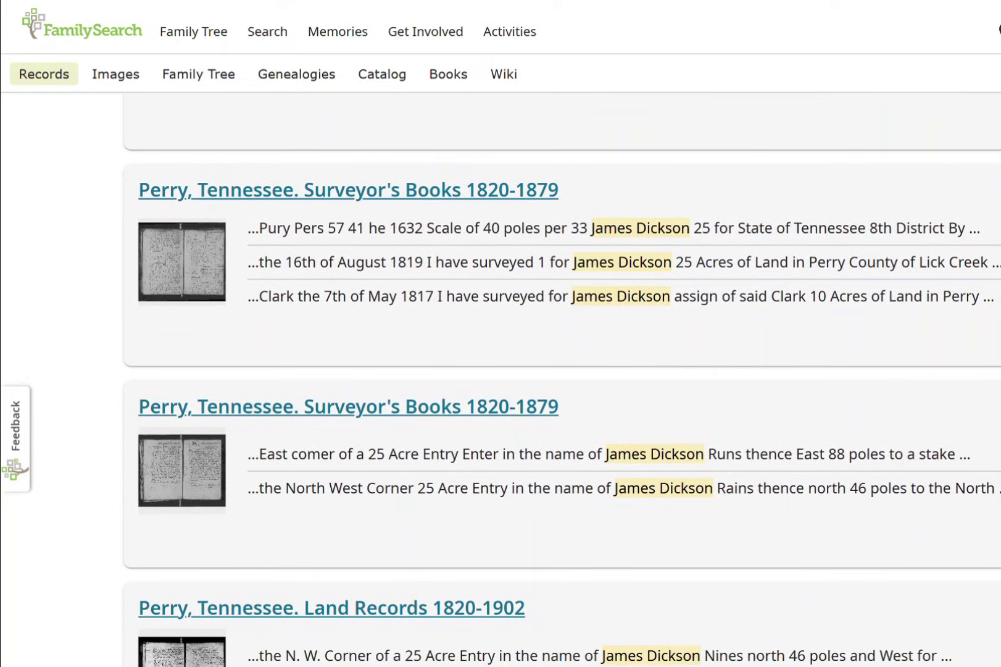
scroll(560, 379, "down", 4)
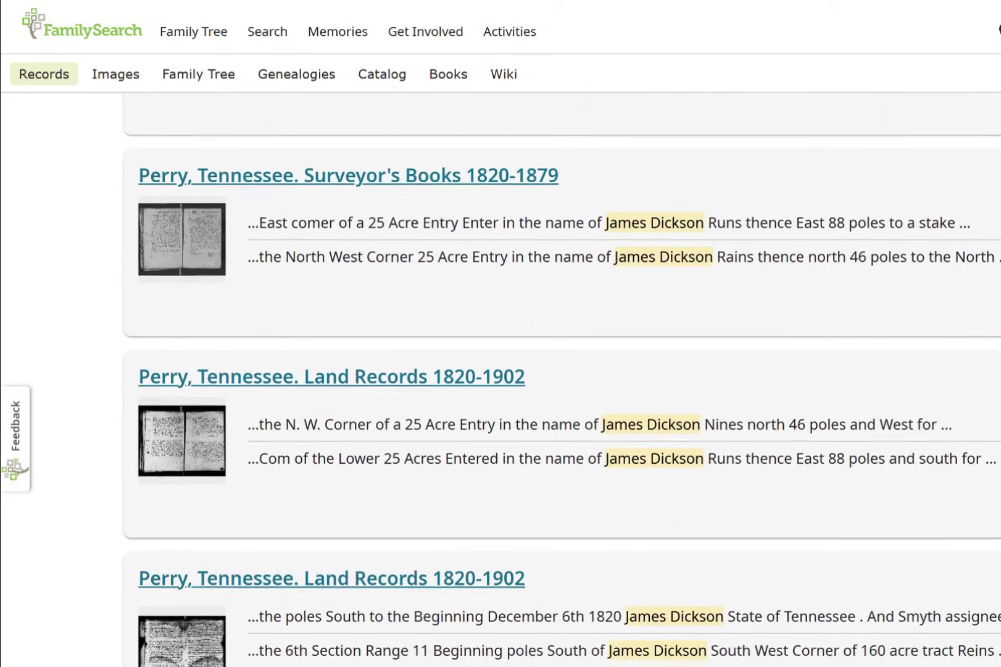
scroll(561, 378, "down", 4)
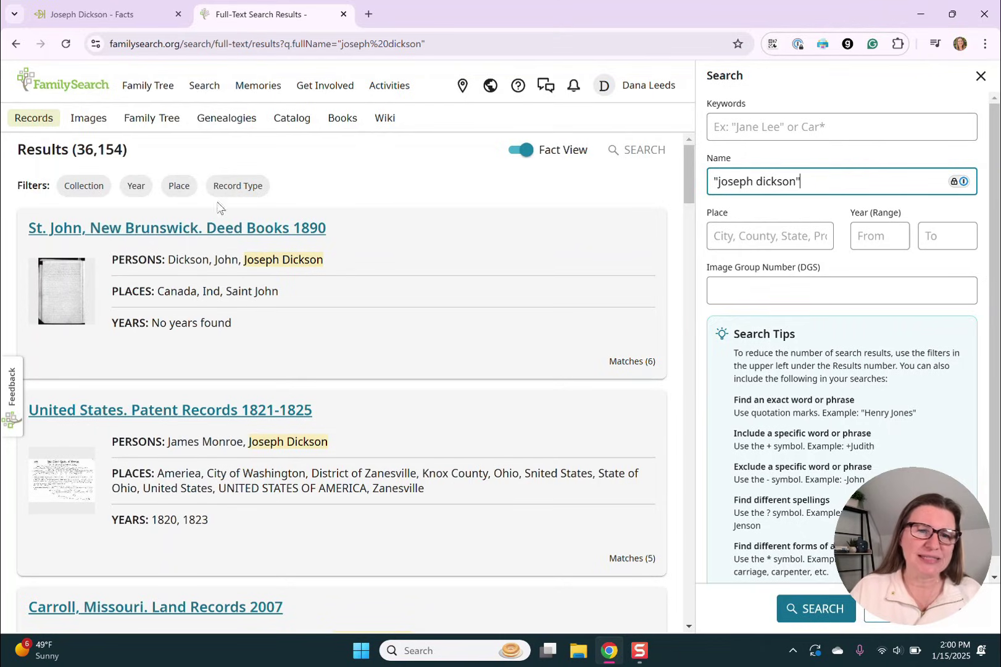
Review the available Collection, Year, Place and Record Type filter options for the name search results
left_click(85, 187)
scroll(197, 309, "down", 10)
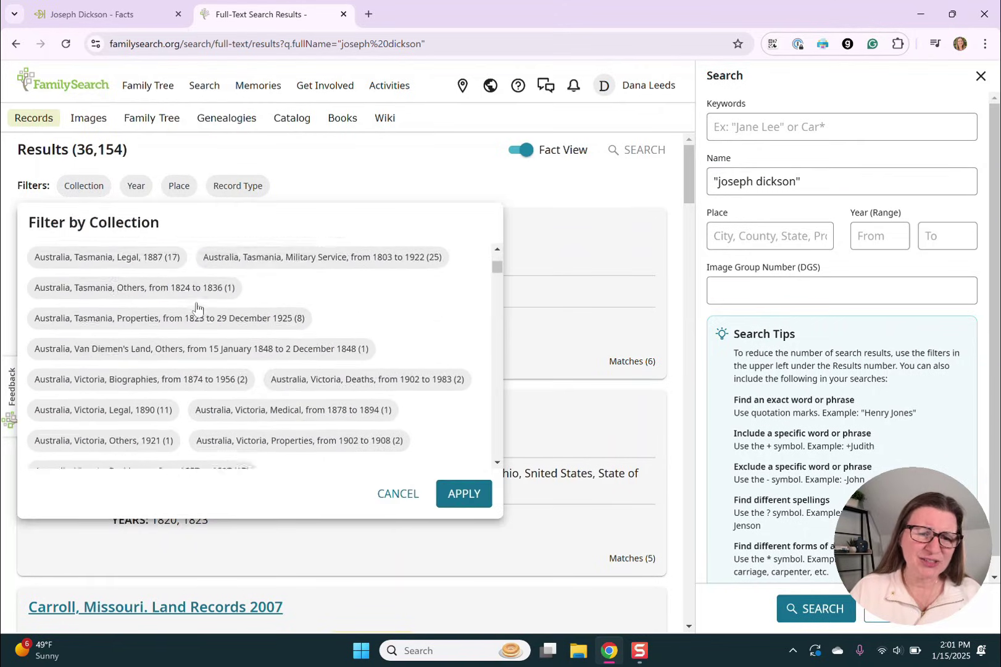
scroll(197, 309, "down", 5)
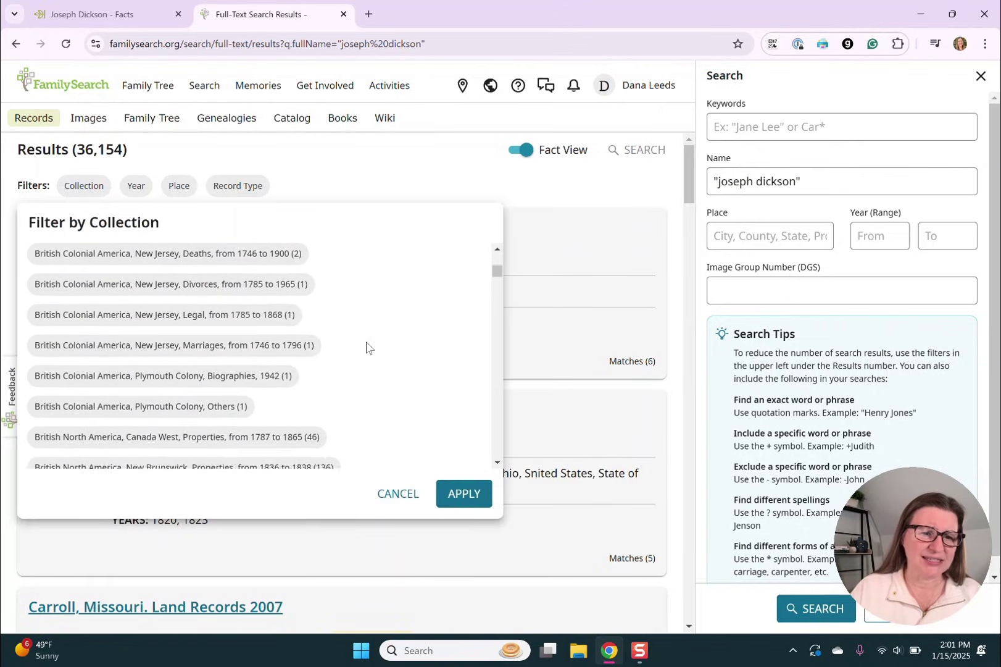
scroll(368, 348, "down", 10)
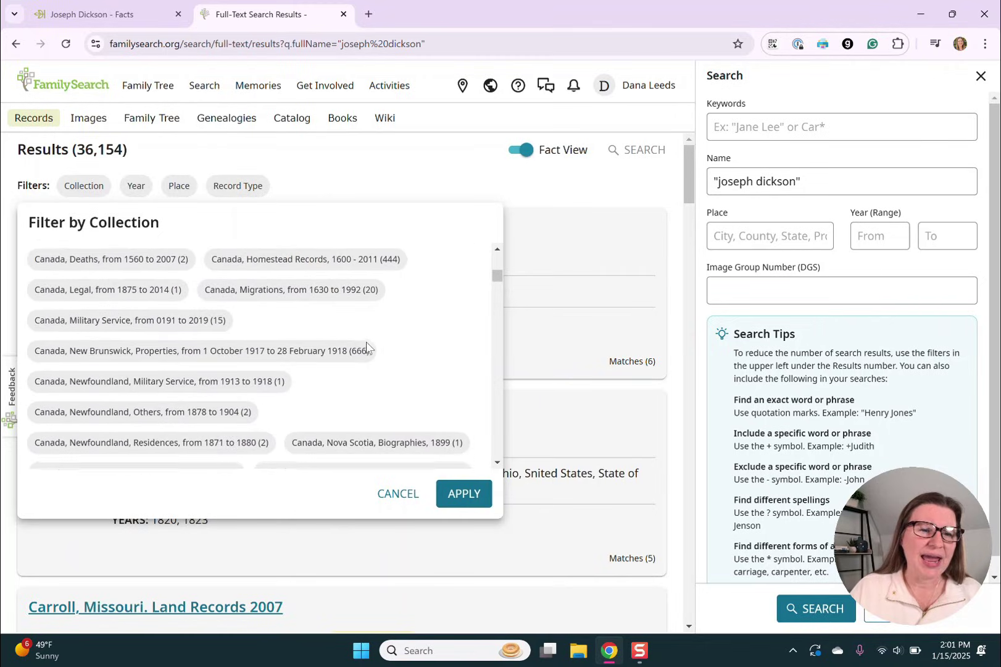
scroll(367, 346, "up", 20)
left_click(136, 187)
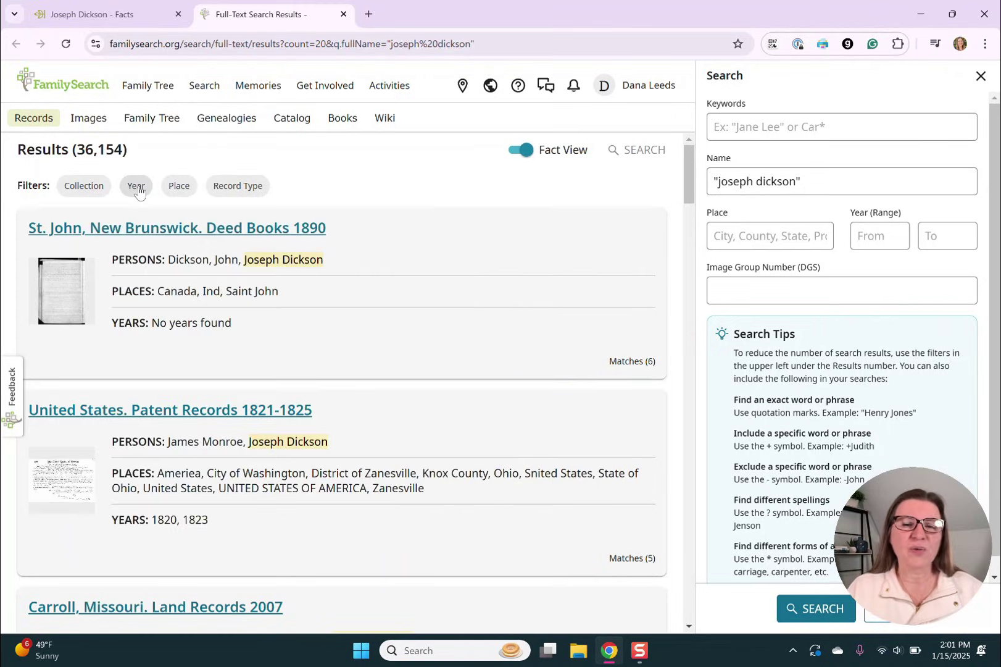
left_click(137, 187)
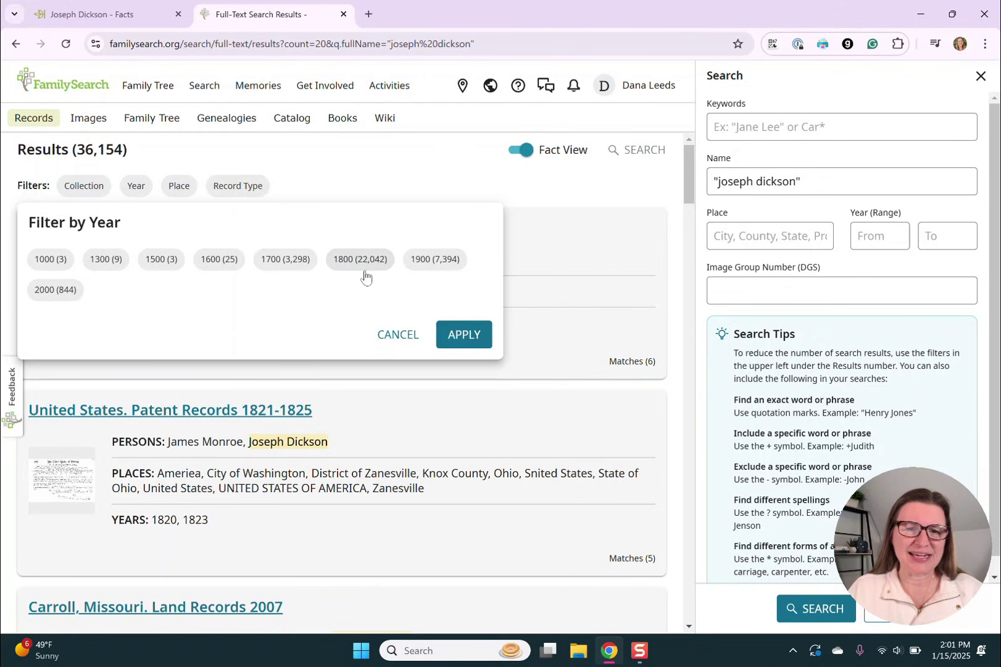
left_click(182, 188)
left_click(240, 187)
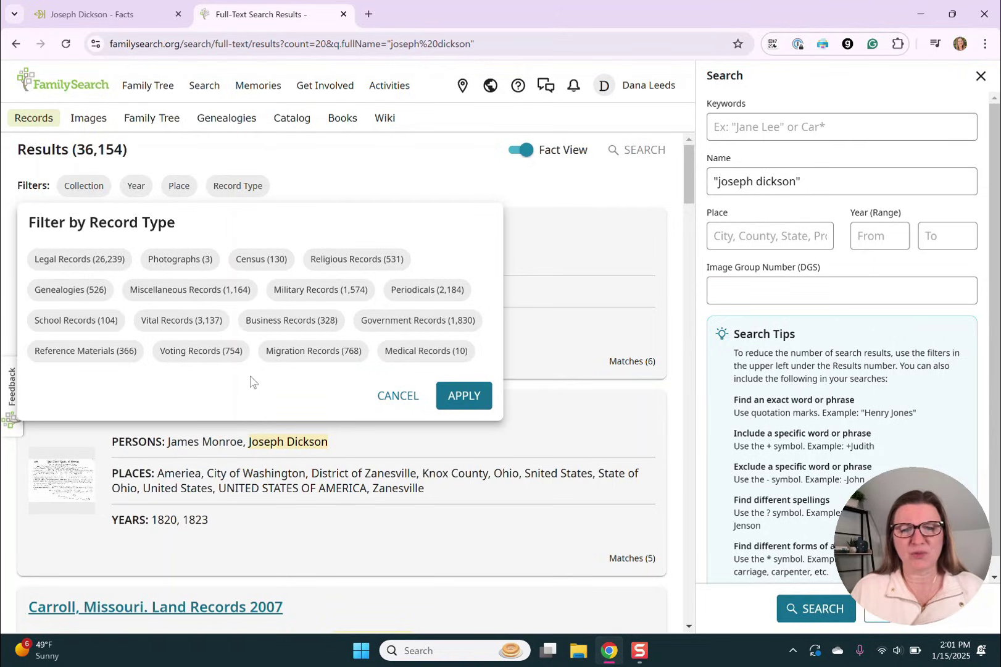
Filter the results by place to United States of America, Tennessee, Perry
left_click(179, 188)
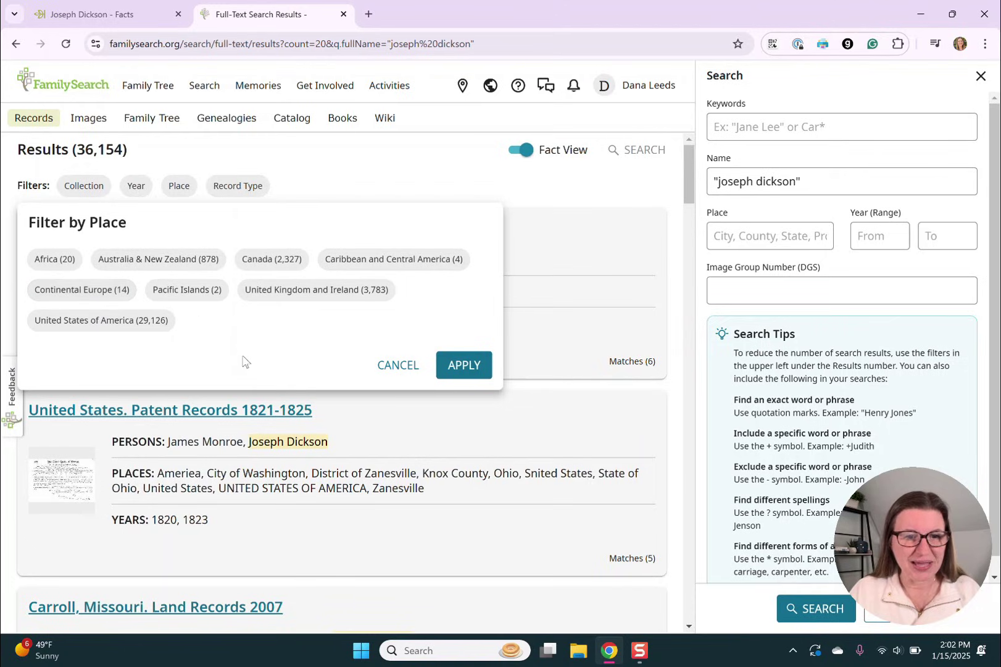
left_click(90, 320)
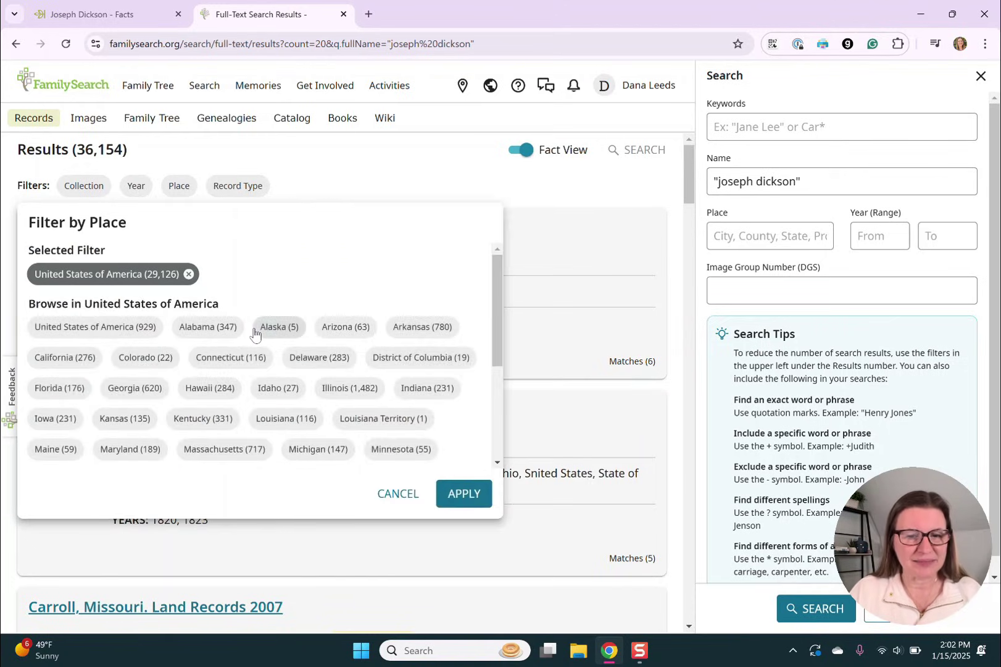
scroll(253, 330, "down", 5)
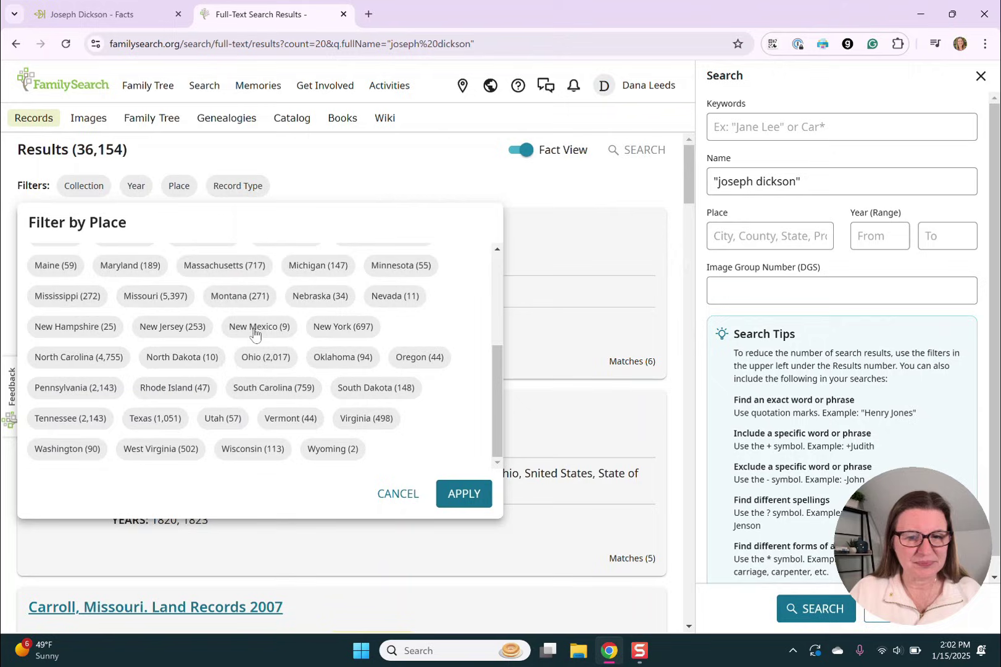
left_click(76, 419)
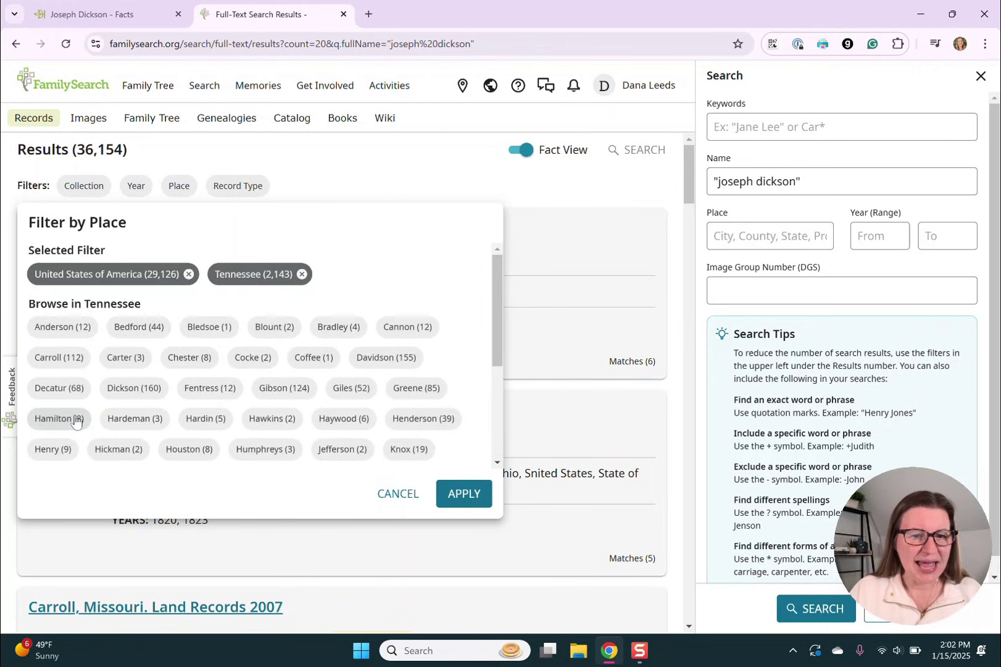
scroll(359, 388, "down", 3)
scroll(360, 389, "down", 1)
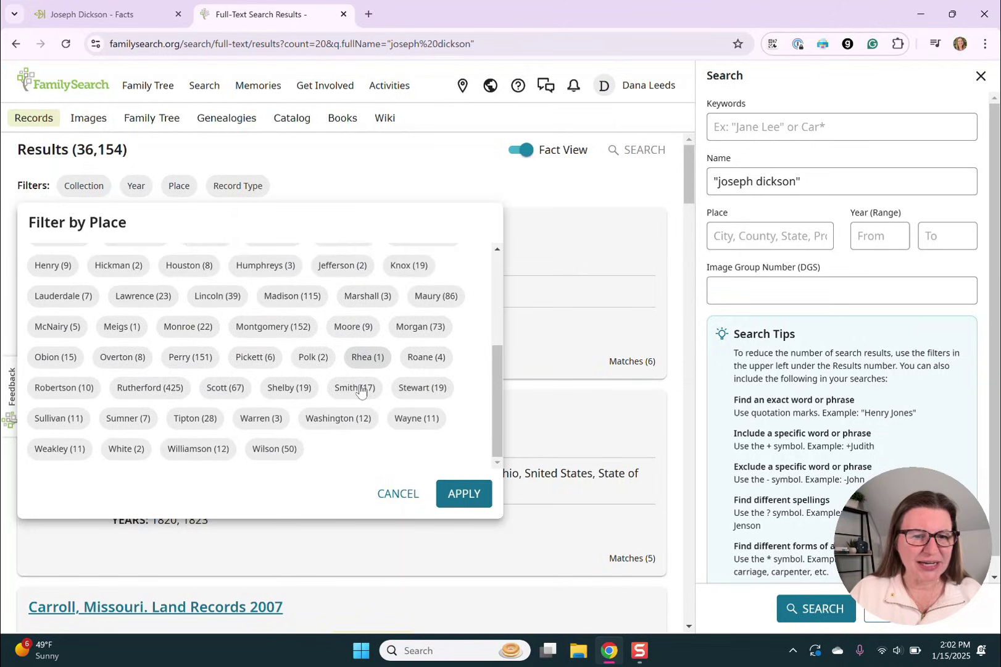
left_click(182, 361)
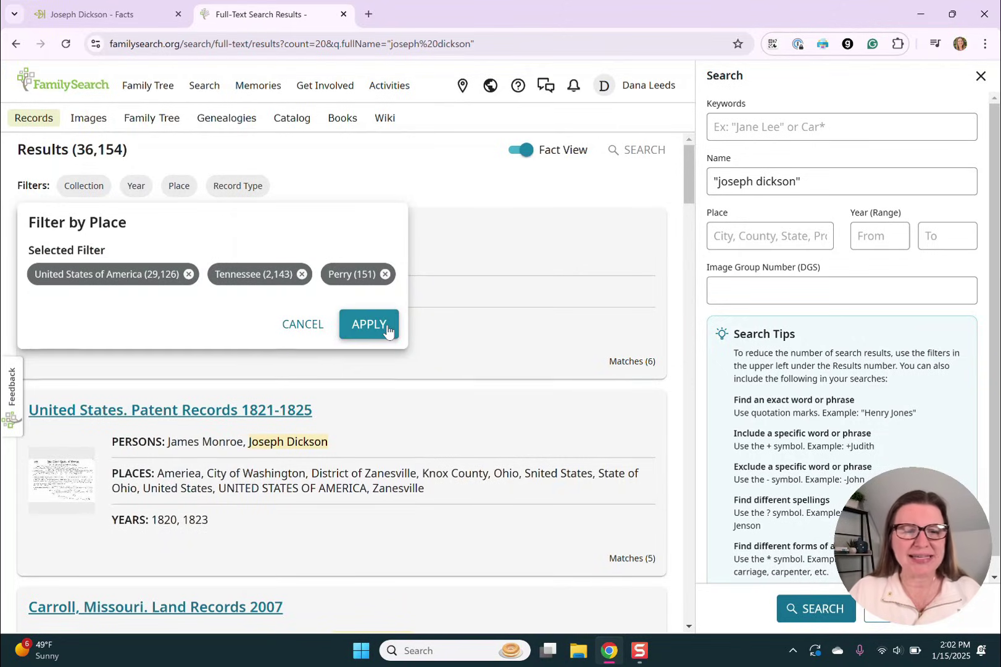
left_click(387, 330)
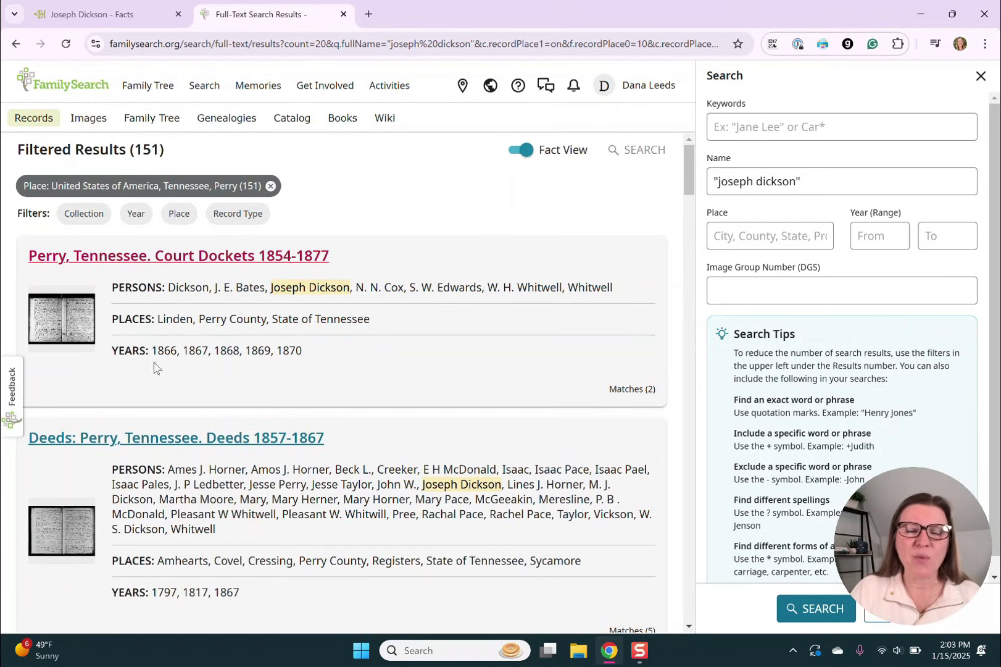
Turn off Fact View and read the text snippets of the filtered Perry, Tennessee records
scroll(326, 576, "down", 1)
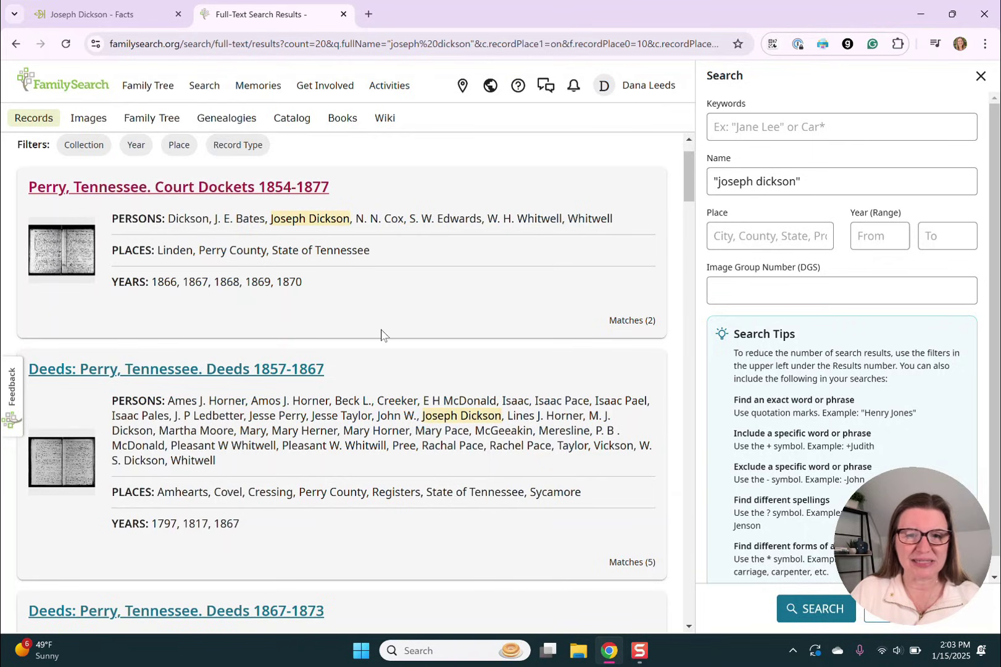
scroll(386, 335, "up", 1)
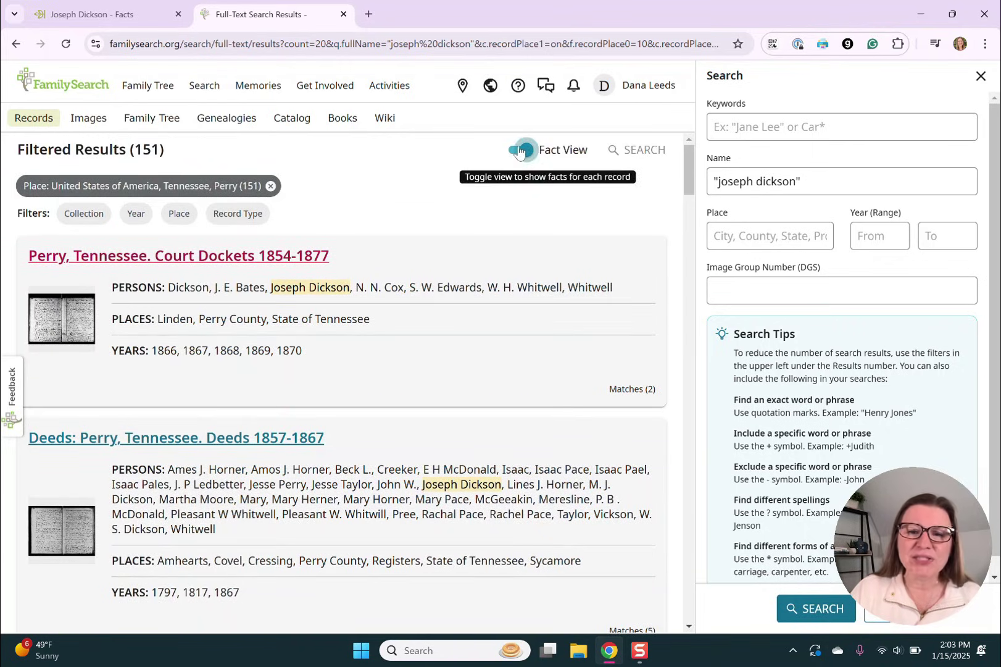
left_click(519, 151)
scroll(564, 291, "down", 1)
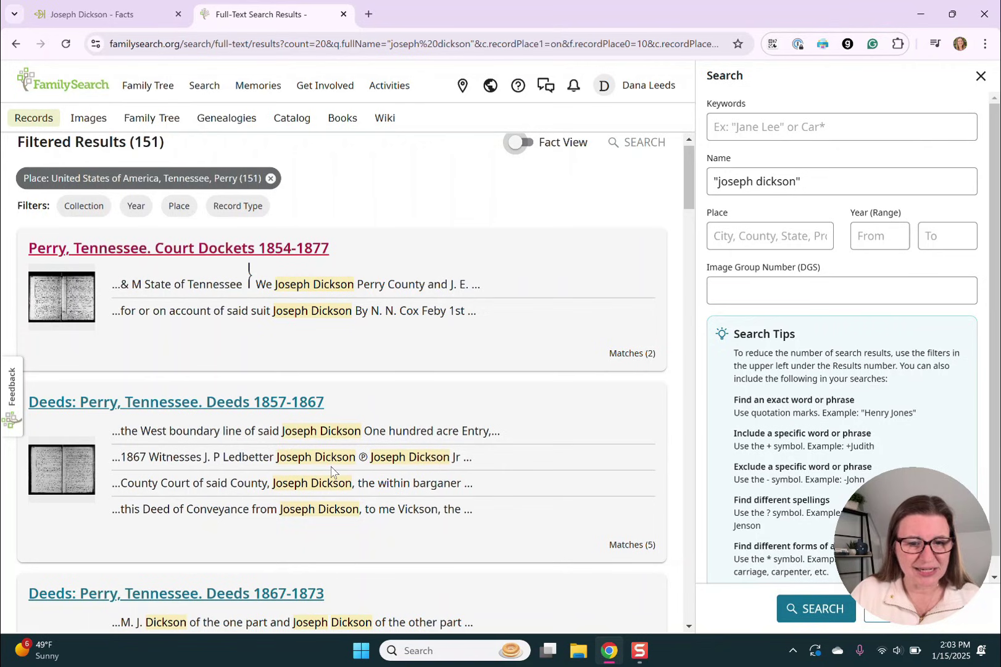
scroll(351, 543, "down", 2)
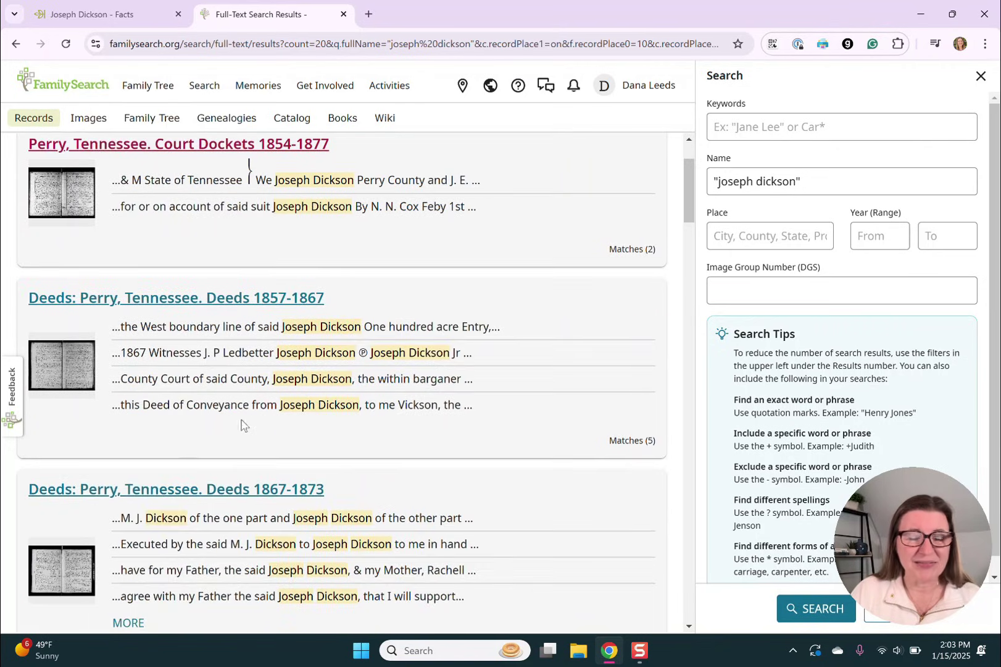
scroll(509, 440, "down", 3)
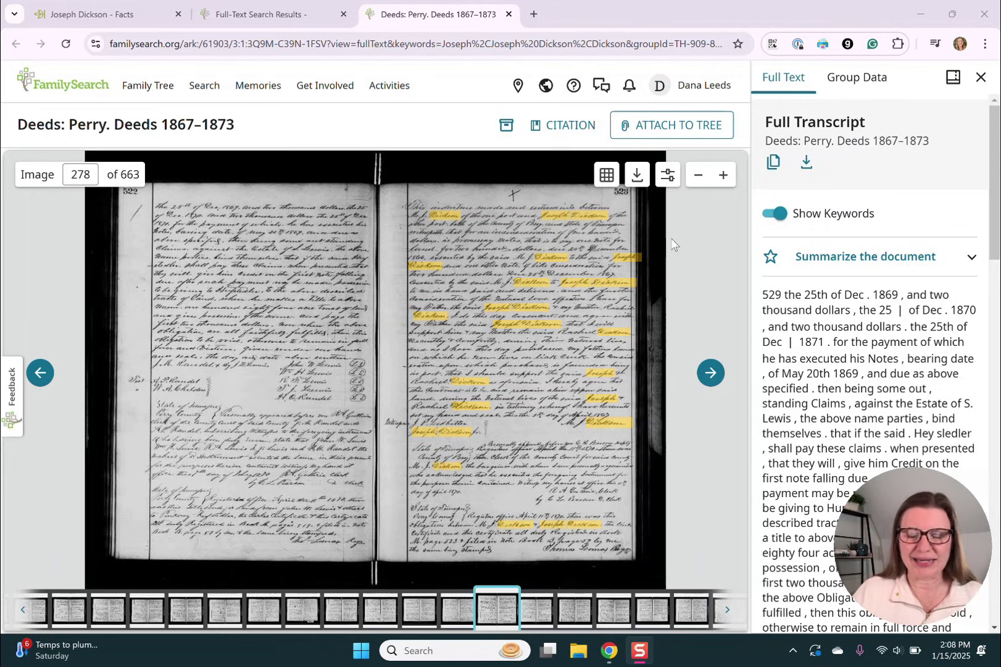
Switch the keyword highlighting off and on again, and read down the full transcript of the deed
left_click(769, 214)
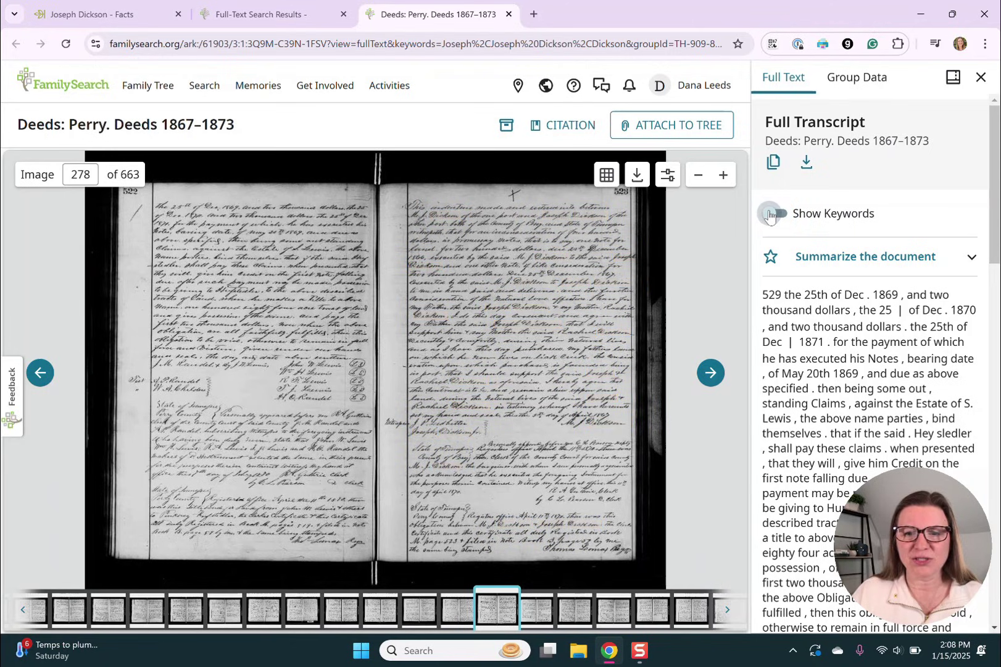
left_click(769, 213)
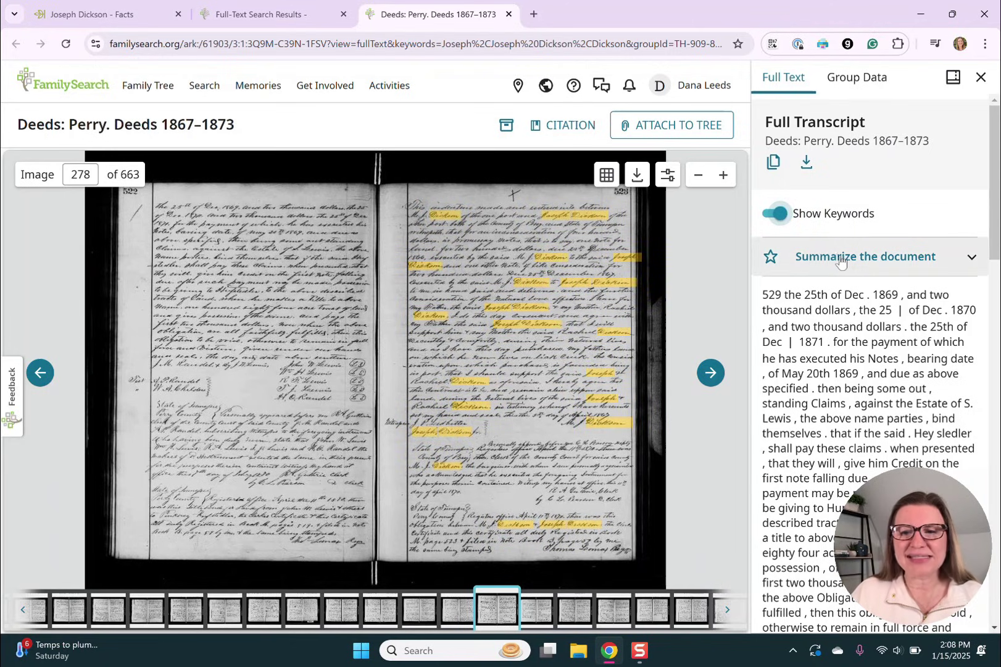
scroll(901, 260, "down", 15)
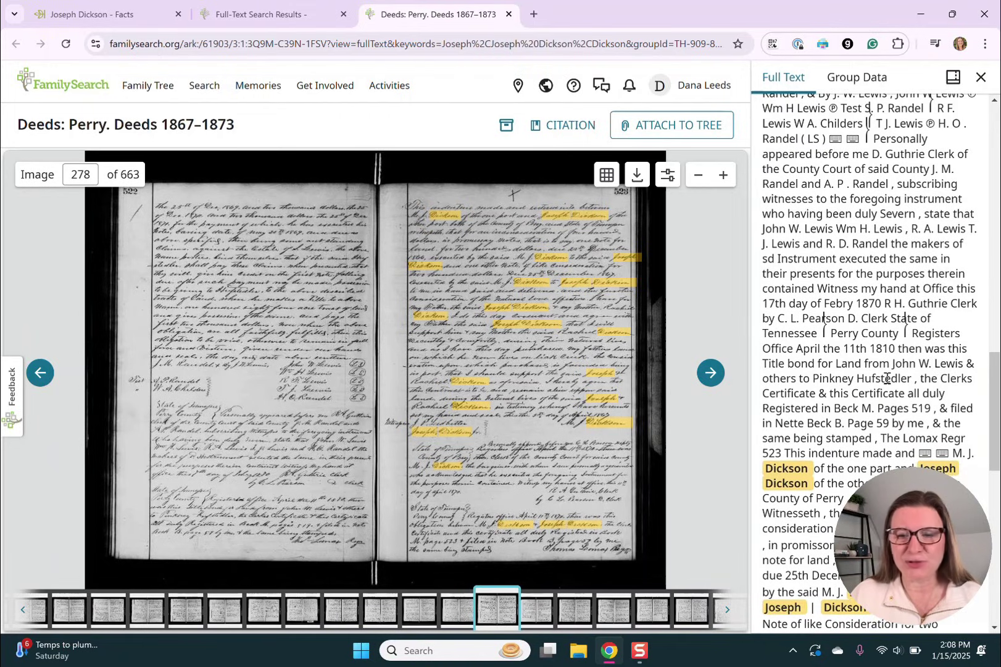
scroll(887, 378, "down", 1)
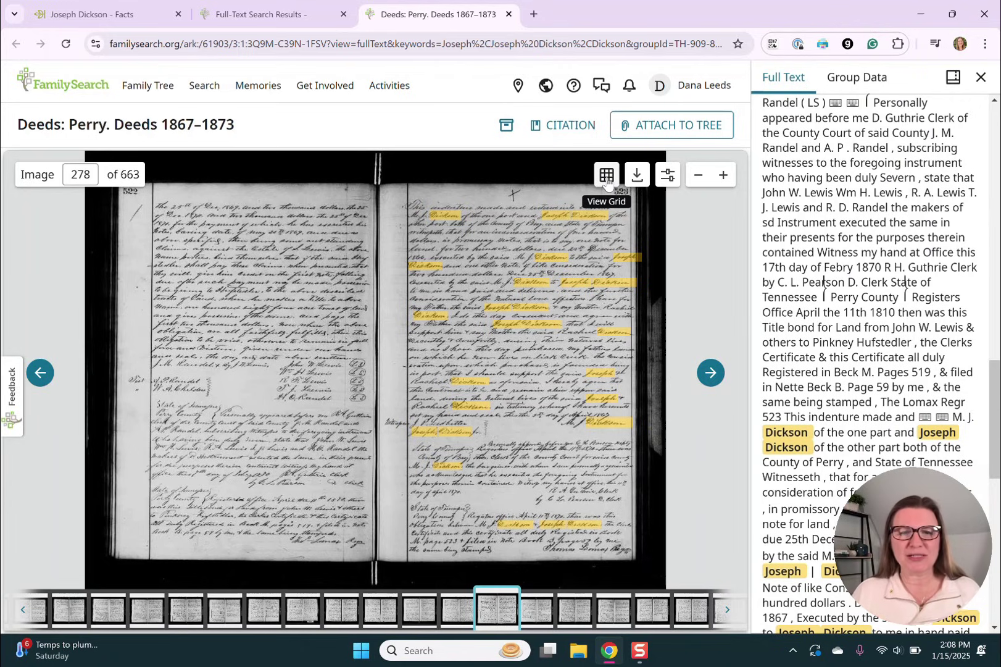
View the deed book's images as a grid and reopen image 278
left_click(606, 176)
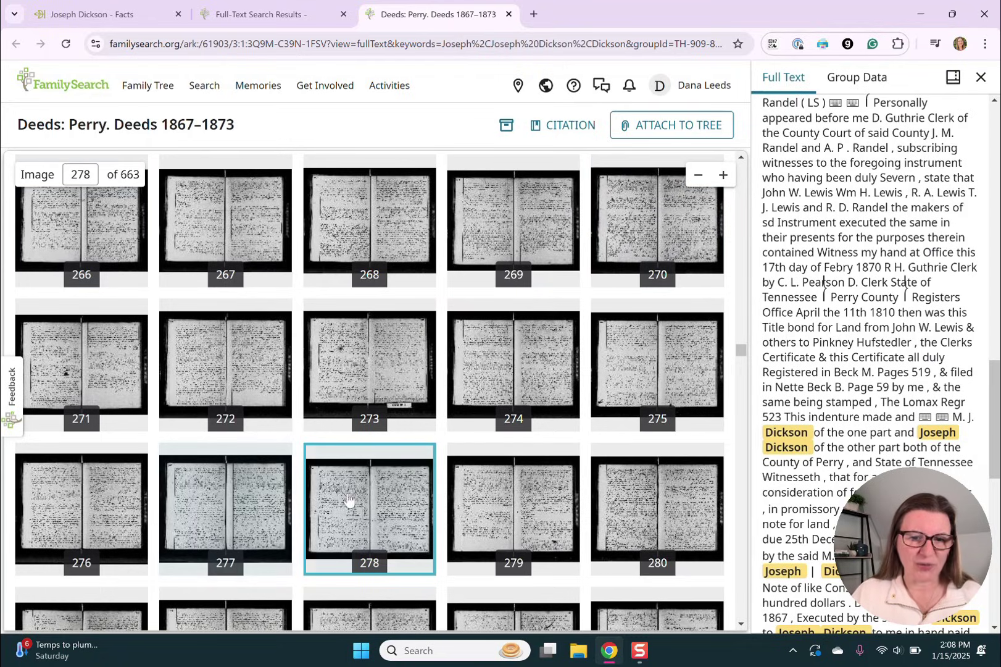
left_click(385, 510)
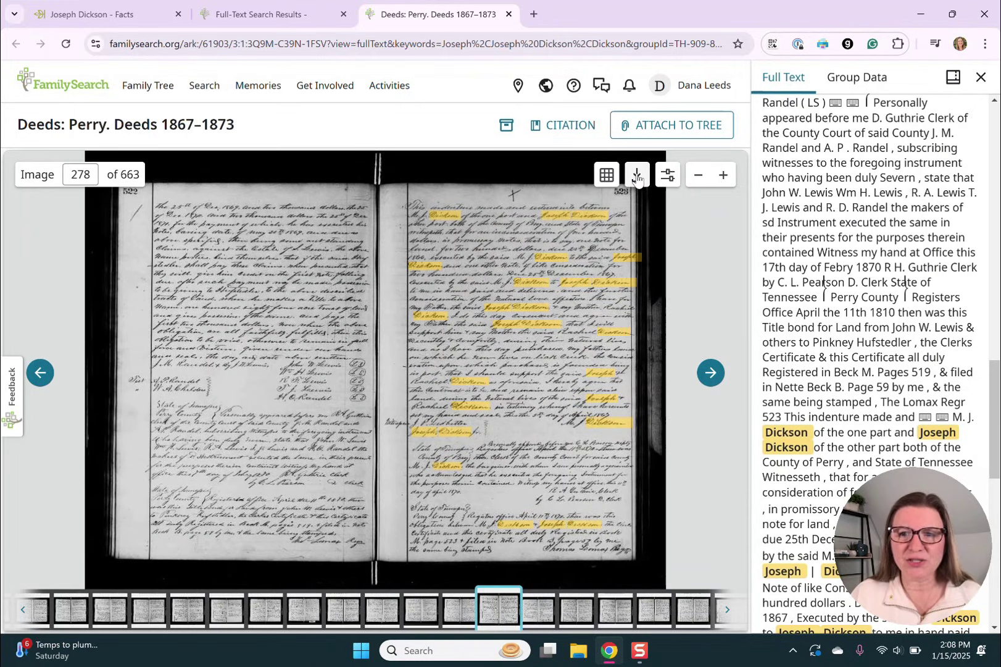
Try out inverted image colors and the Maintain Image Zoom option, restoring both settings and closing the image adjustments
left_click(667, 176)
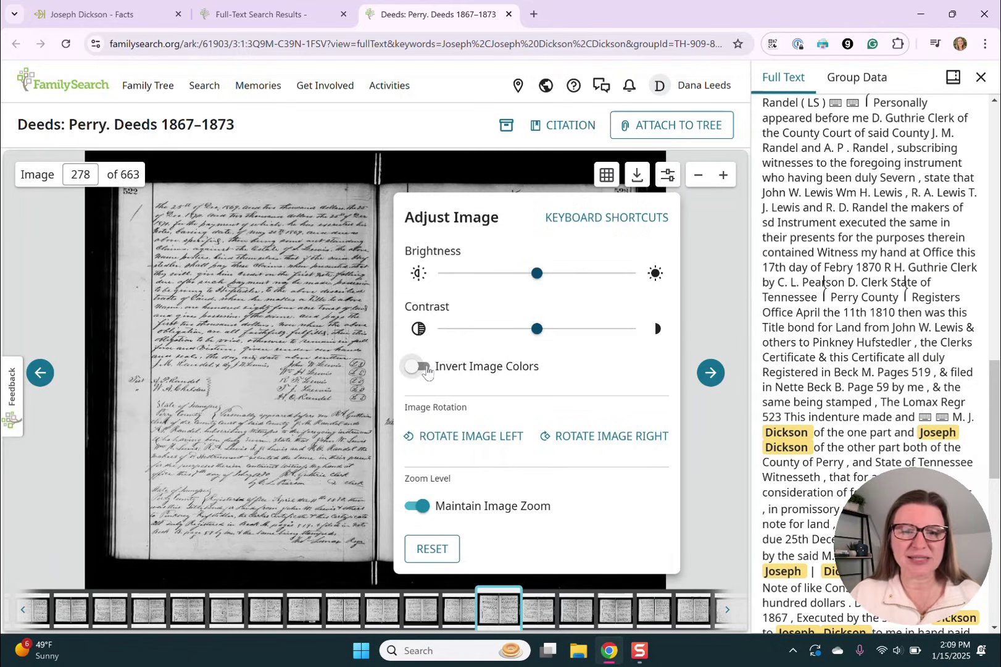
left_click(425, 369)
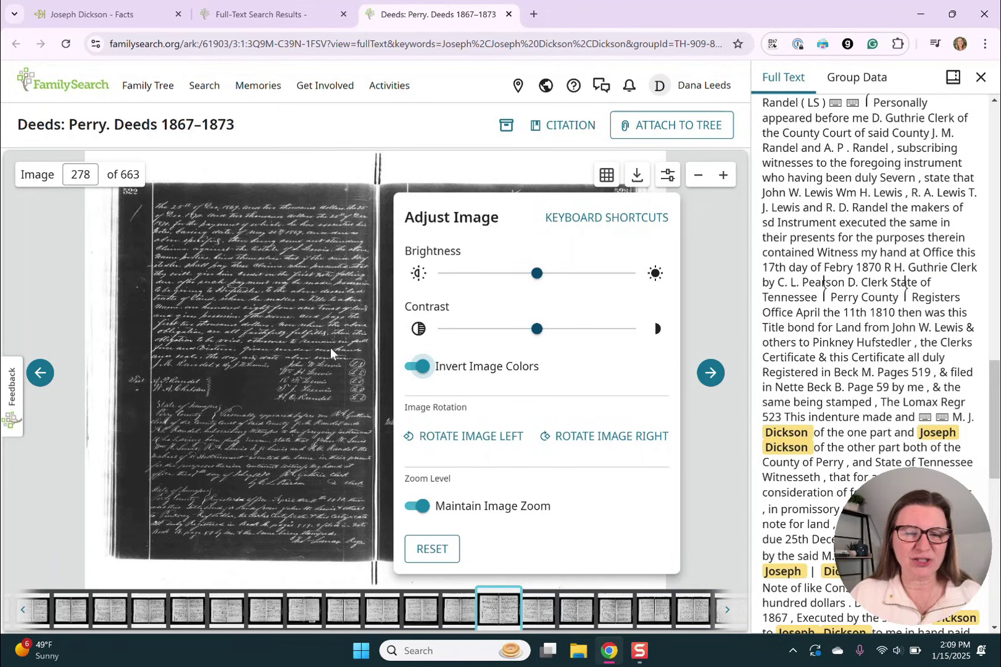
left_click(418, 366)
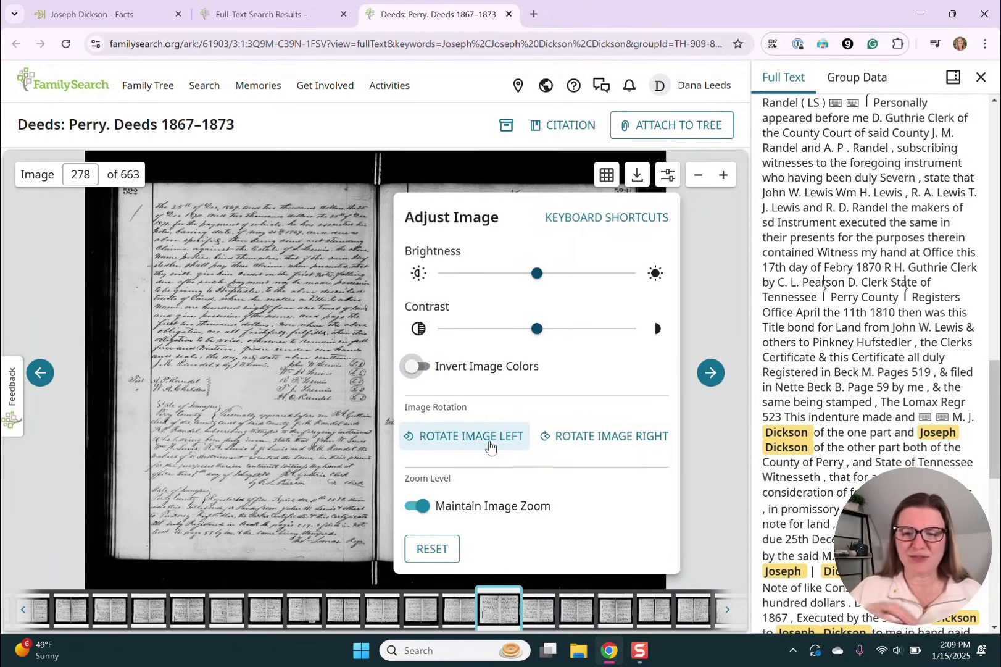
double_click(418, 506)
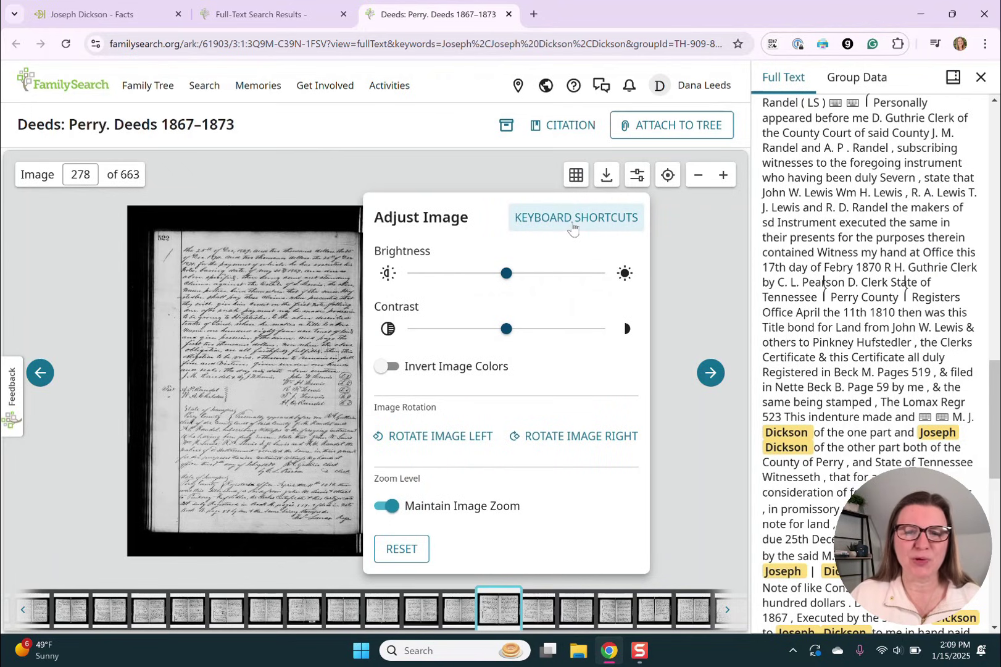
left_click(704, 226)
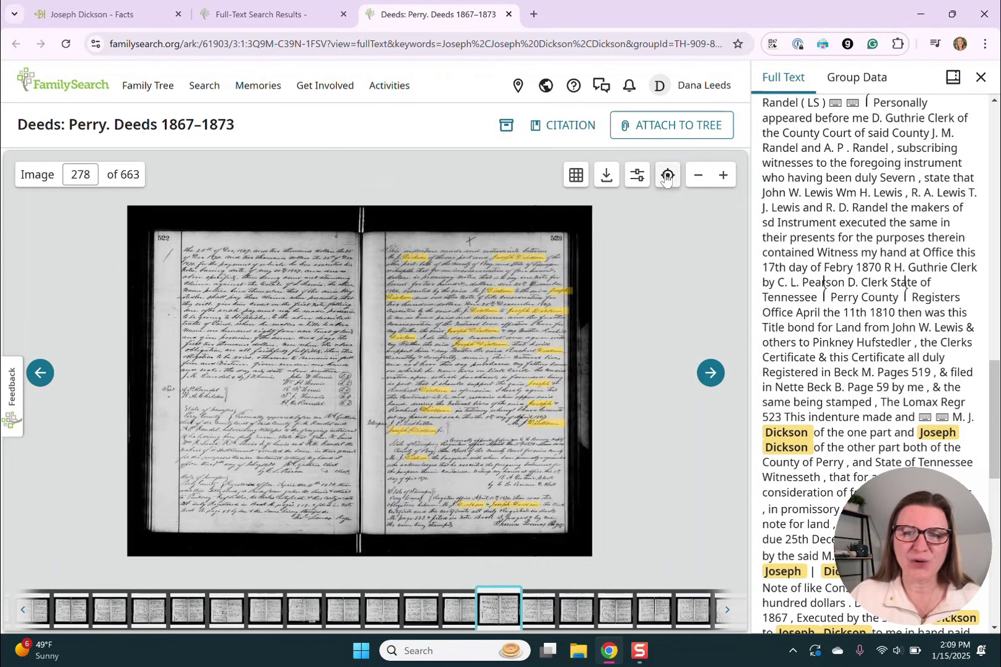
Recenter the deed image and zoom in on the highlighted names on page 523
left_click(667, 176)
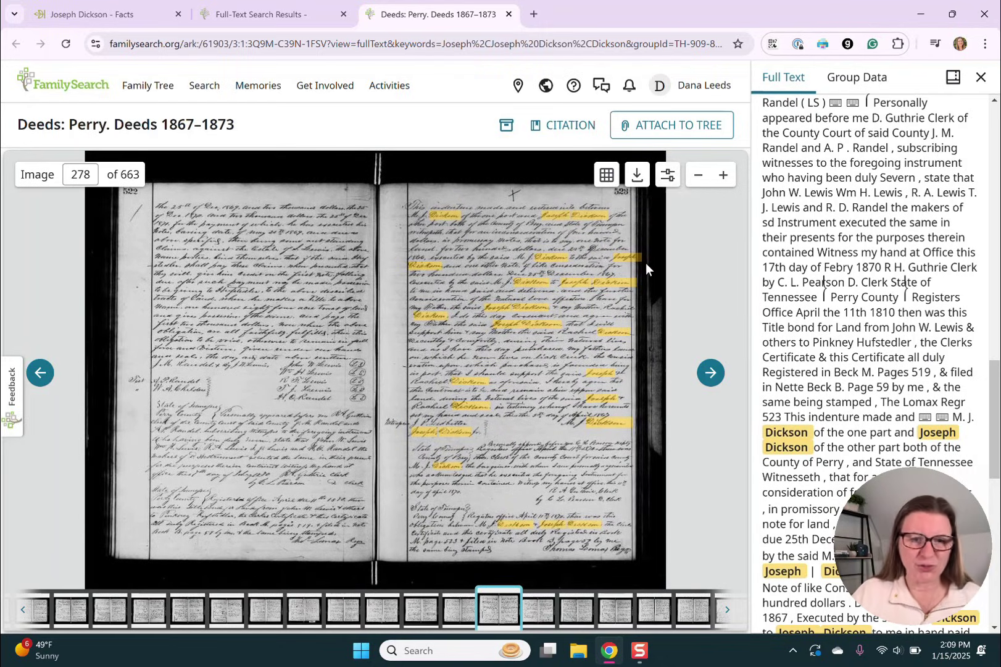
scroll(645, 263, "up", 5)
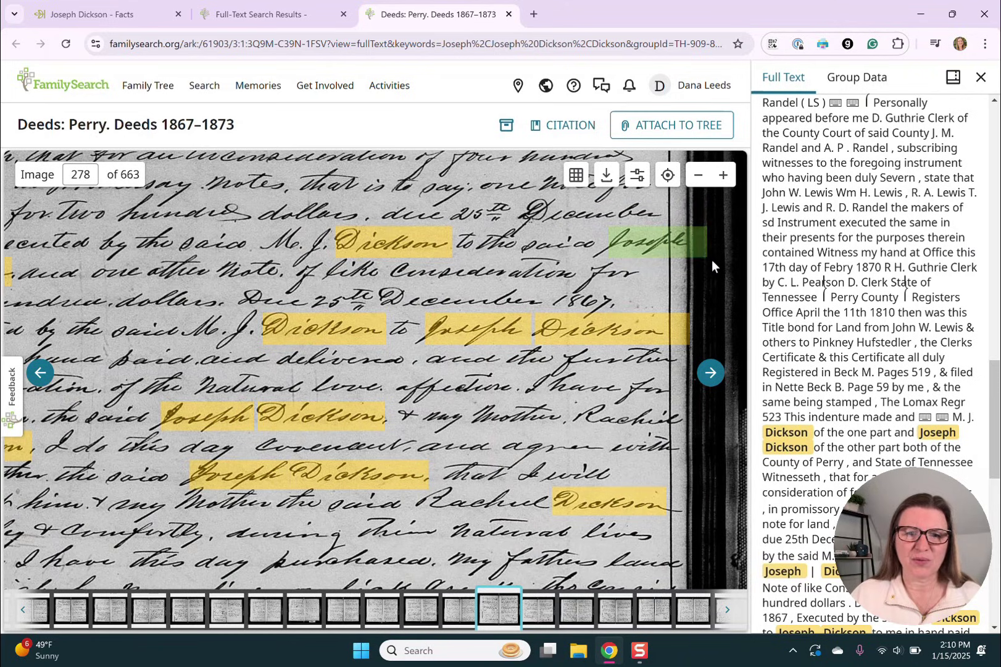
Reset the deed image to its full view, then enlarge it and bring the text of page 523 into view
left_click(668, 176)
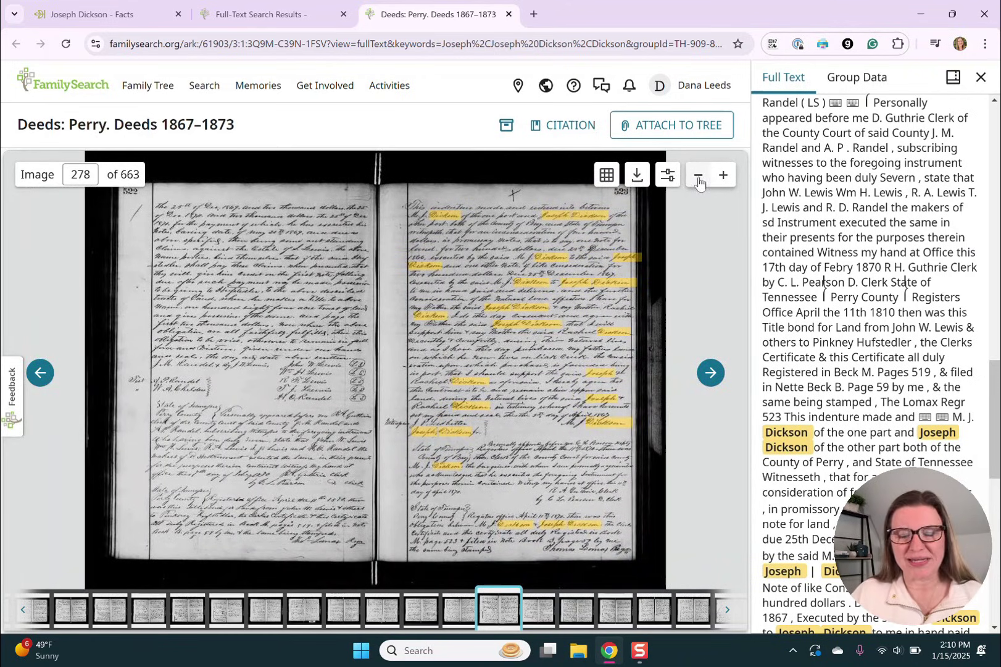
left_click(725, 177)
left_click(725, 176)
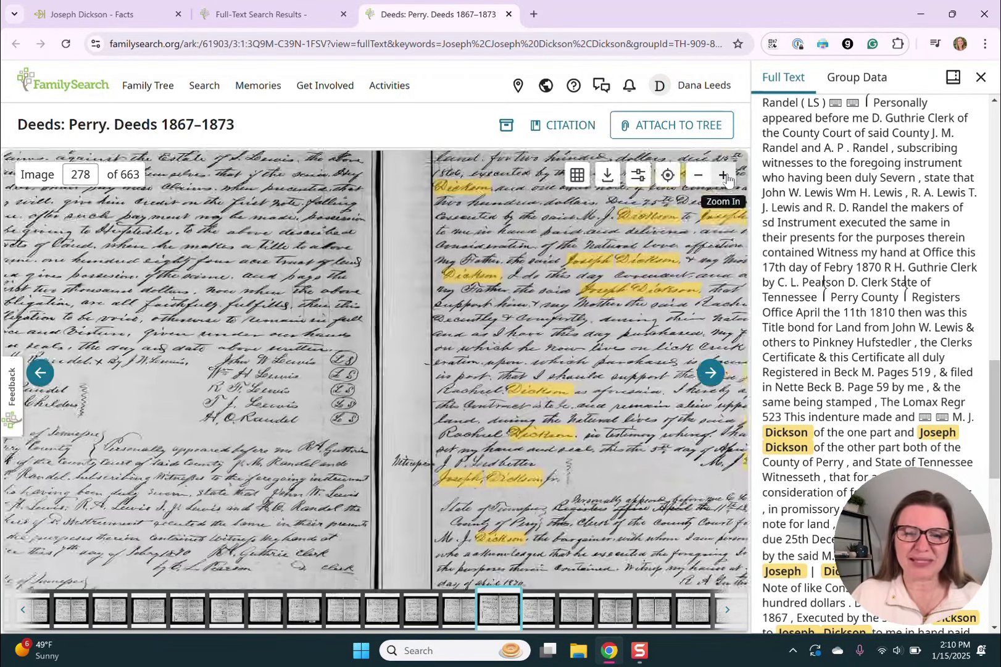
left_click(725, 177)
left_click_drag(654, 265, 286, 378)
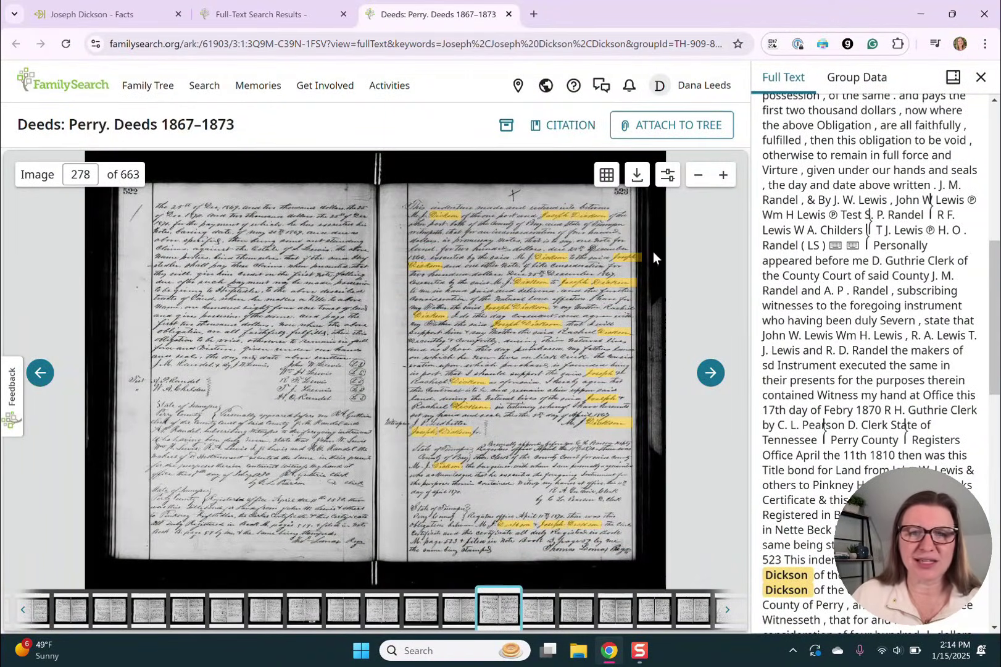
left_click(506, 125)
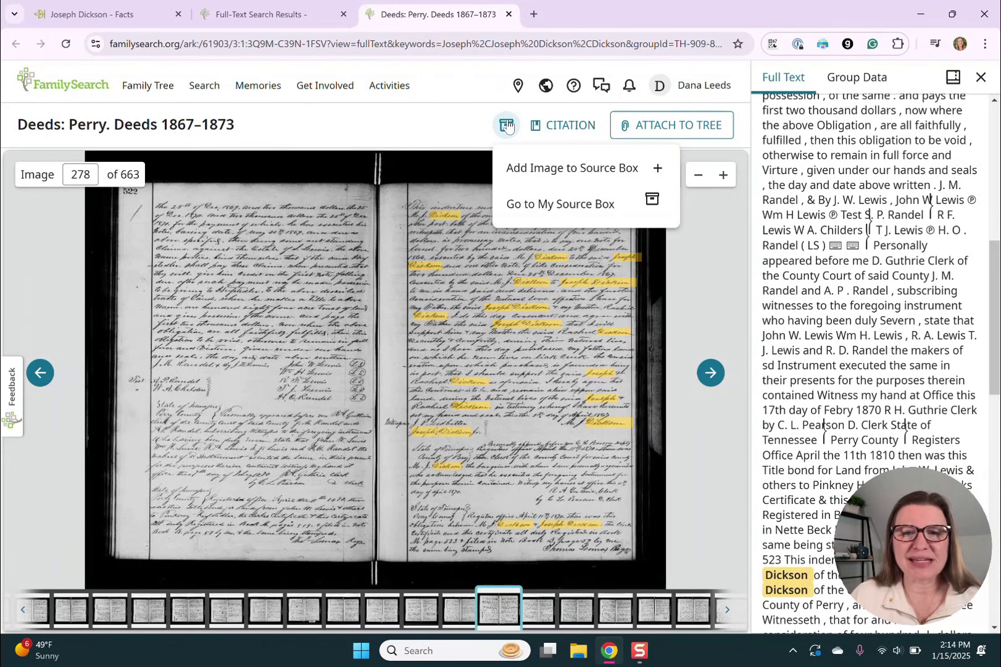
left_click(561, 173)
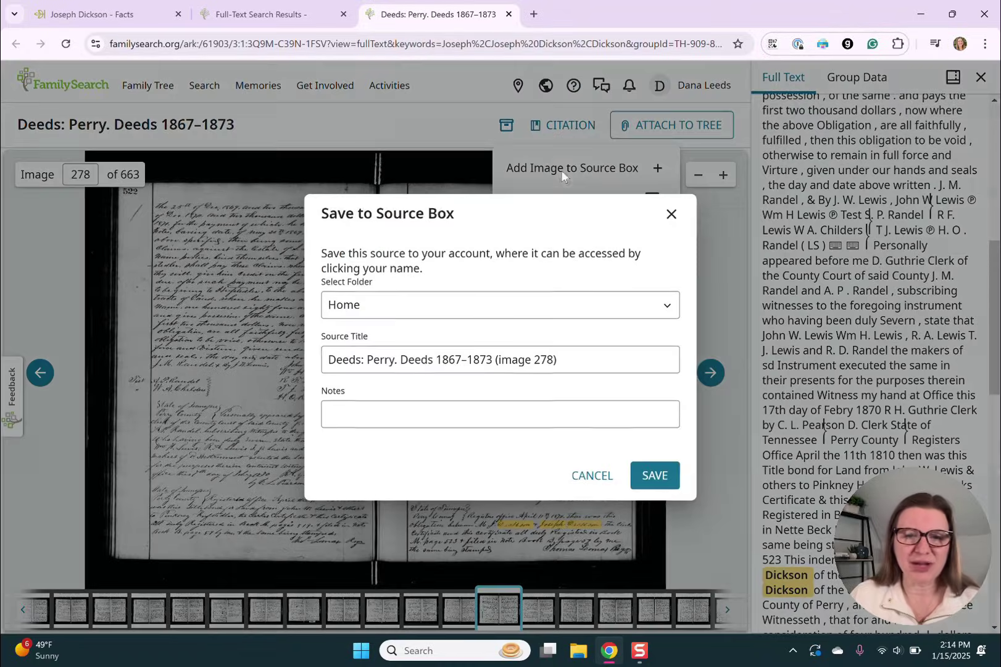
left_click(406, 315)
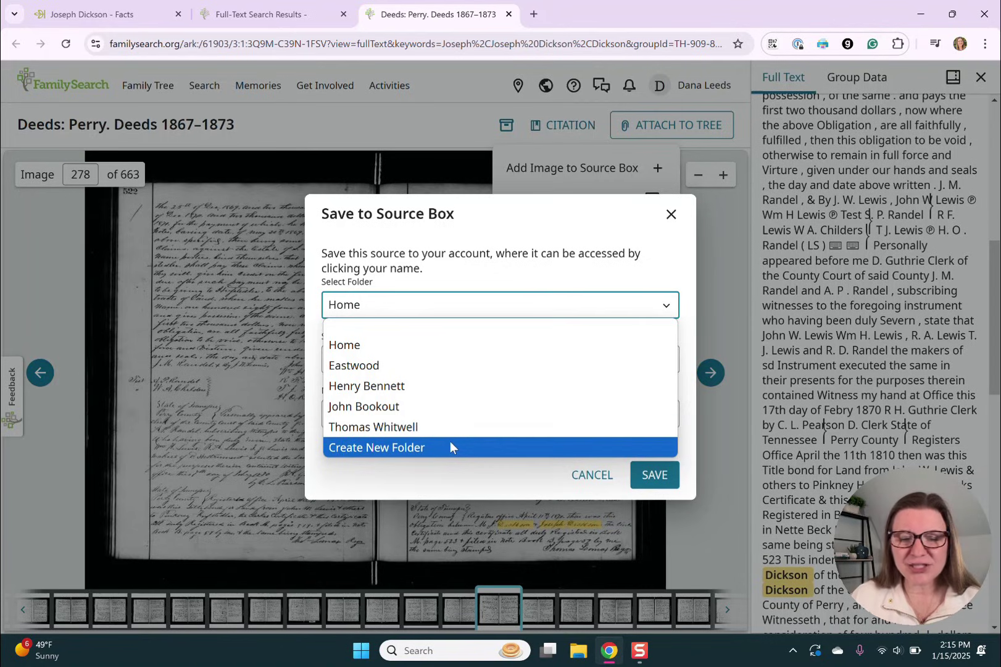
left_click(454, 476)
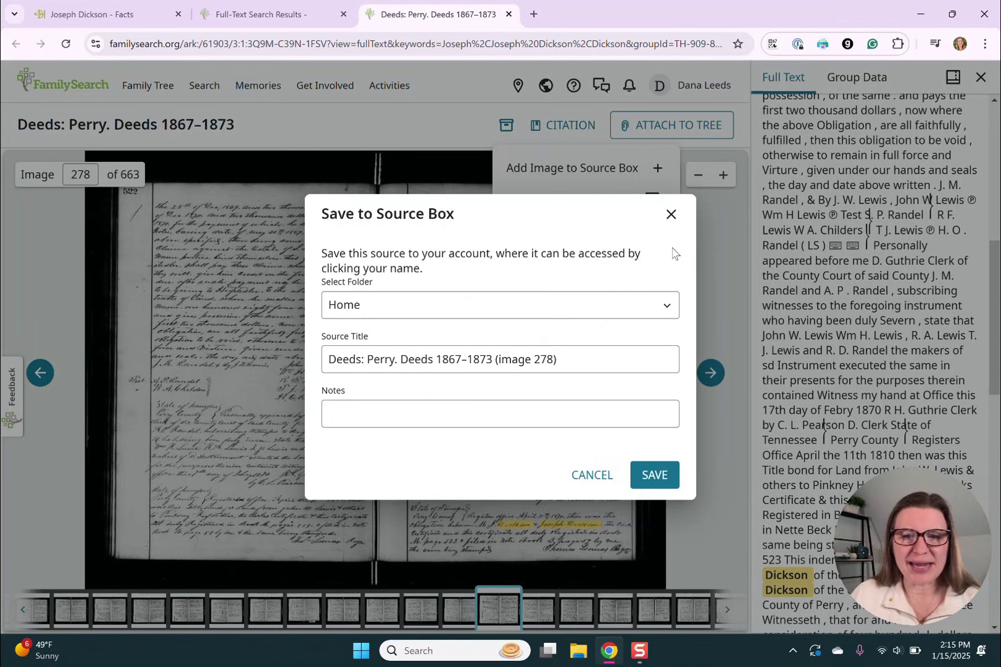
left_click(671, 226)
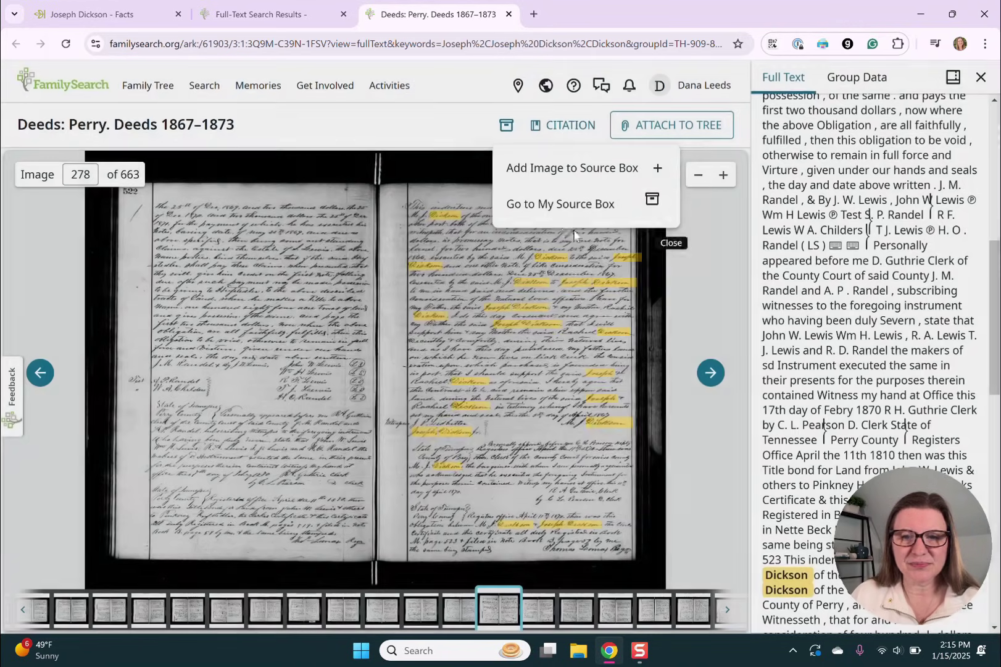
Go to the Source Box and add a new folder named with the ancestor's full name
left_click(566, 208)
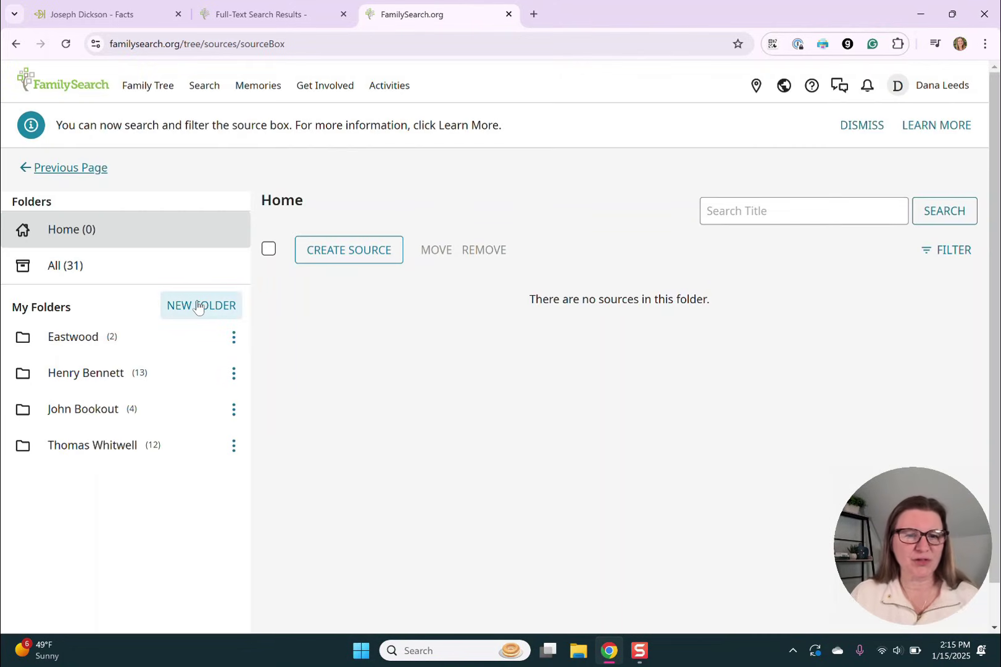
left_click(197, 306)
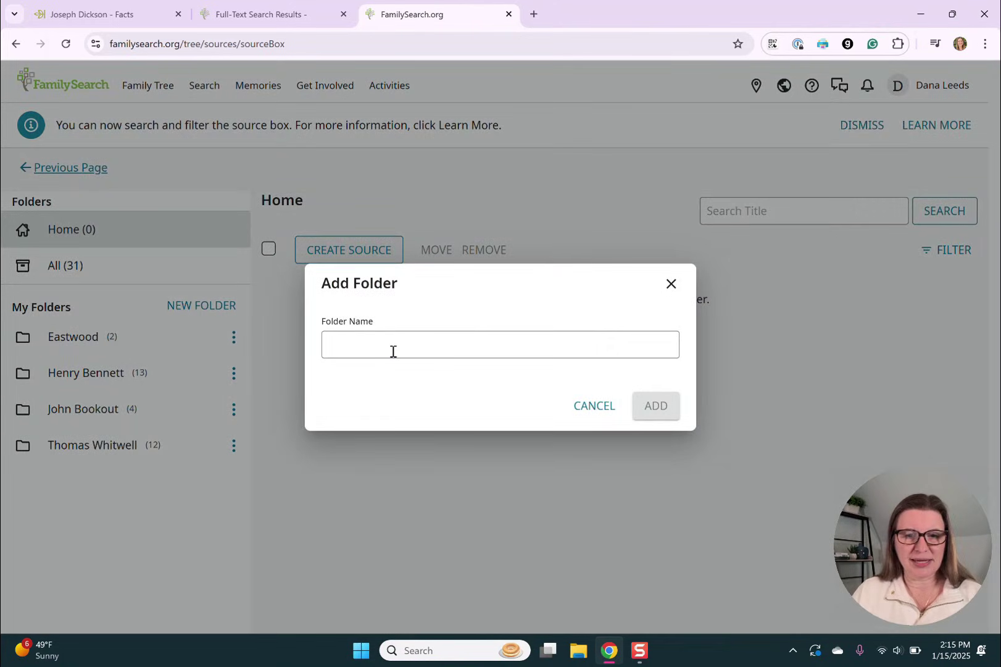
left_click(393, 351)
type("Joseph Dick")
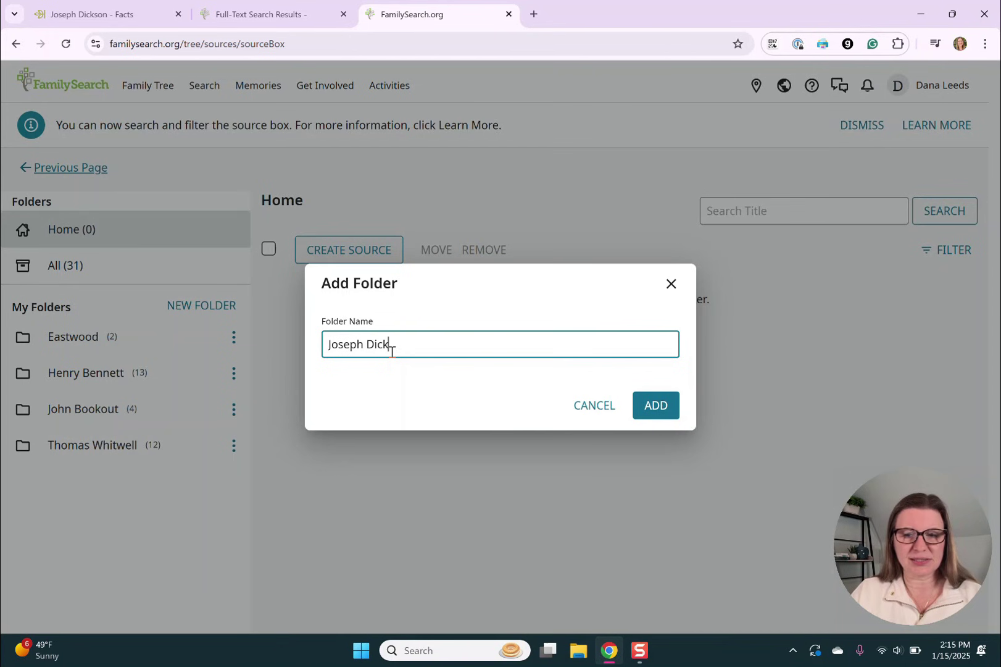
type("son")
left_click(673, 407)
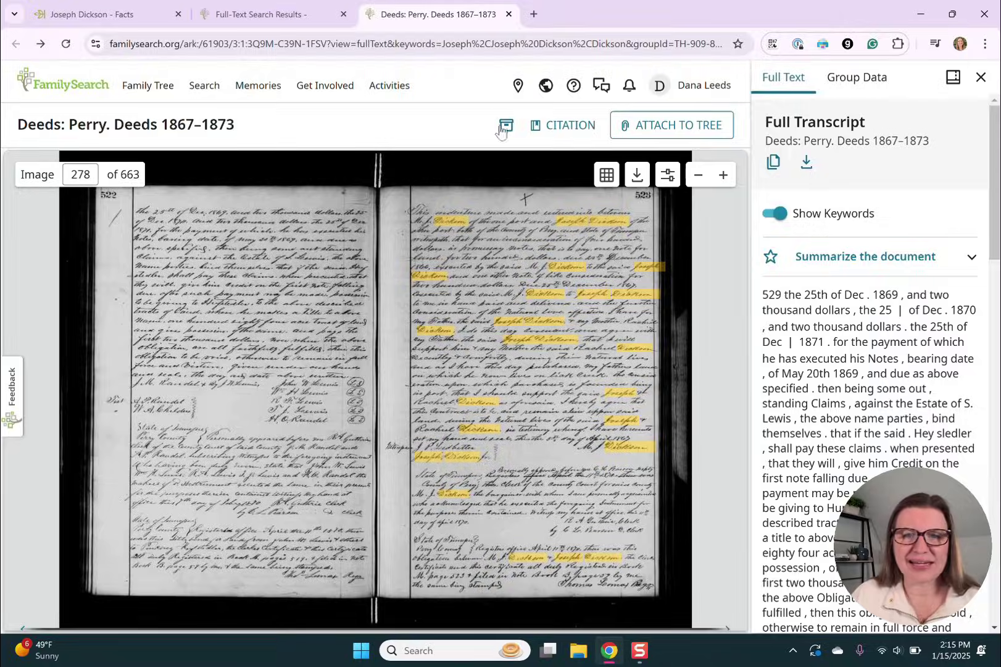
Save deed image 278 to the ancestor's Source Box folder, keeping the suggested source title and leaving the notes empty
left_click(505, 126)
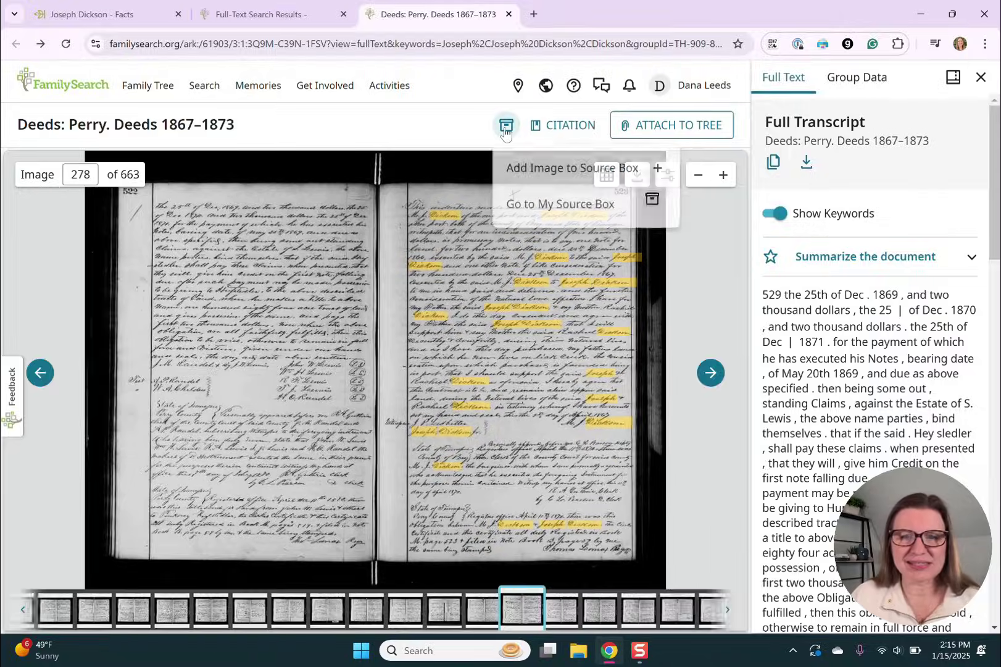
left_click(529, 168)
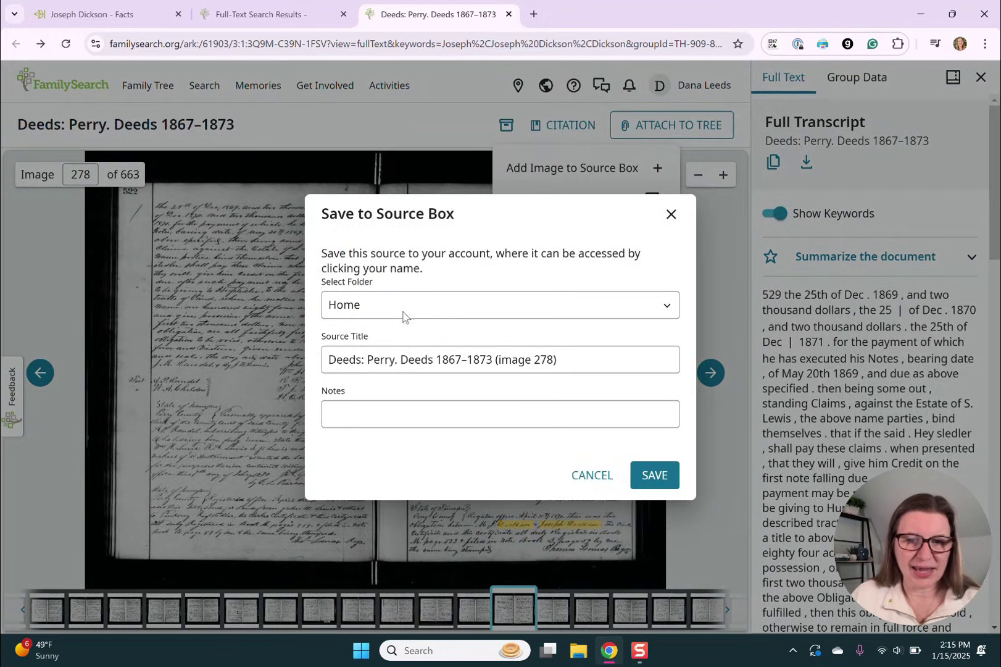
left_click(405, 308)
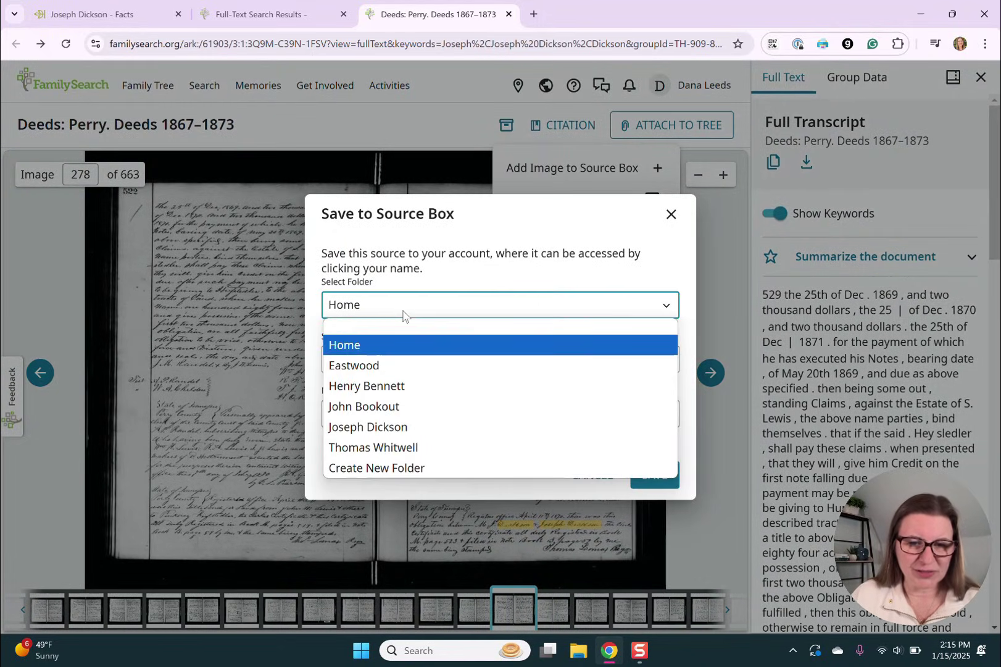
left_click(404, 427)
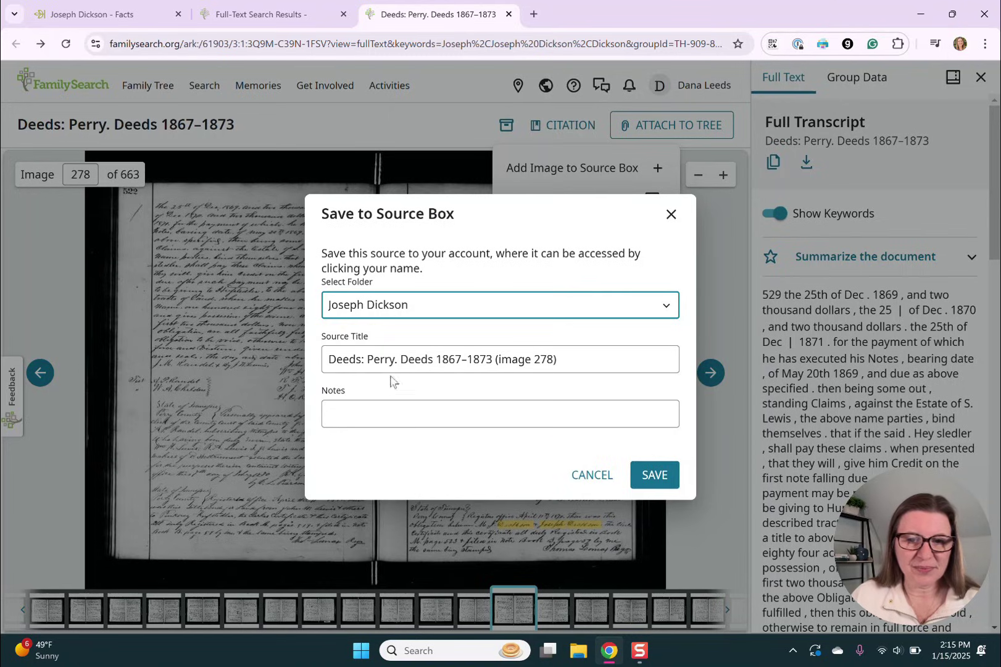
left_click(337, 411)
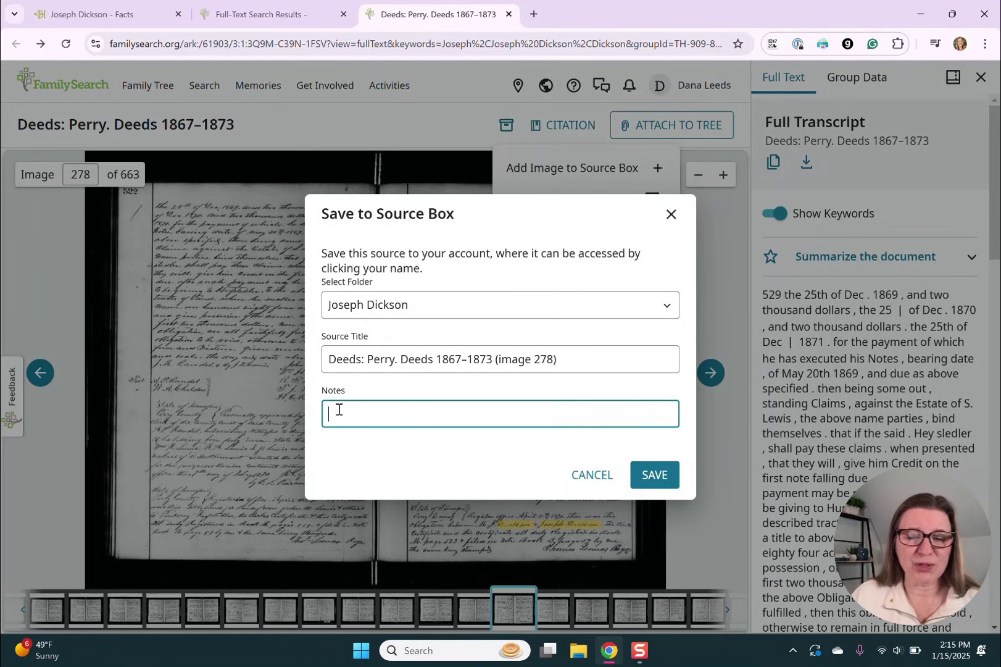
left_click(645, 486)
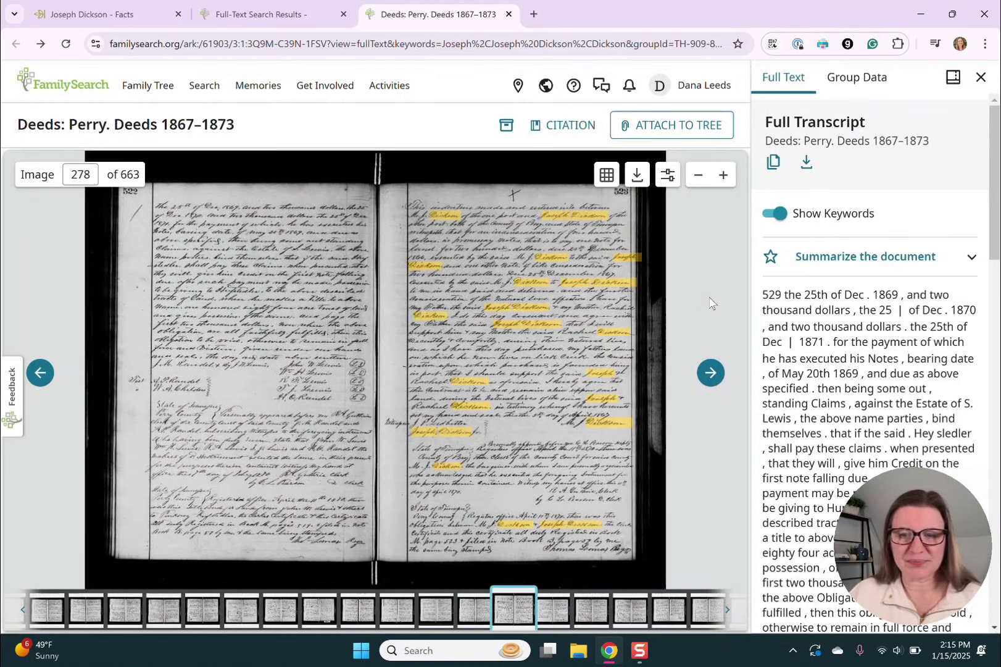
Compare the enlarged handwriting on page 523 with its transcript, checking the symbols after "This indenture made and"
left_click(723, 175)
left_click(723, 175)
left_click(723, 176)
left_click_drag(665, 234, 375, 449)
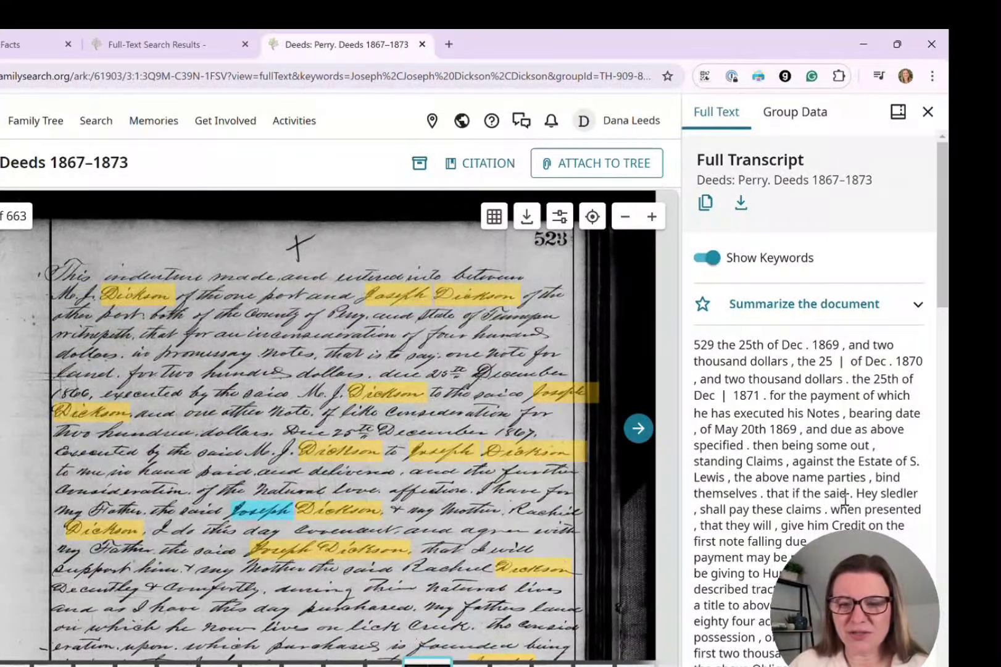
left_click_drag(852, 559, 835, 94)
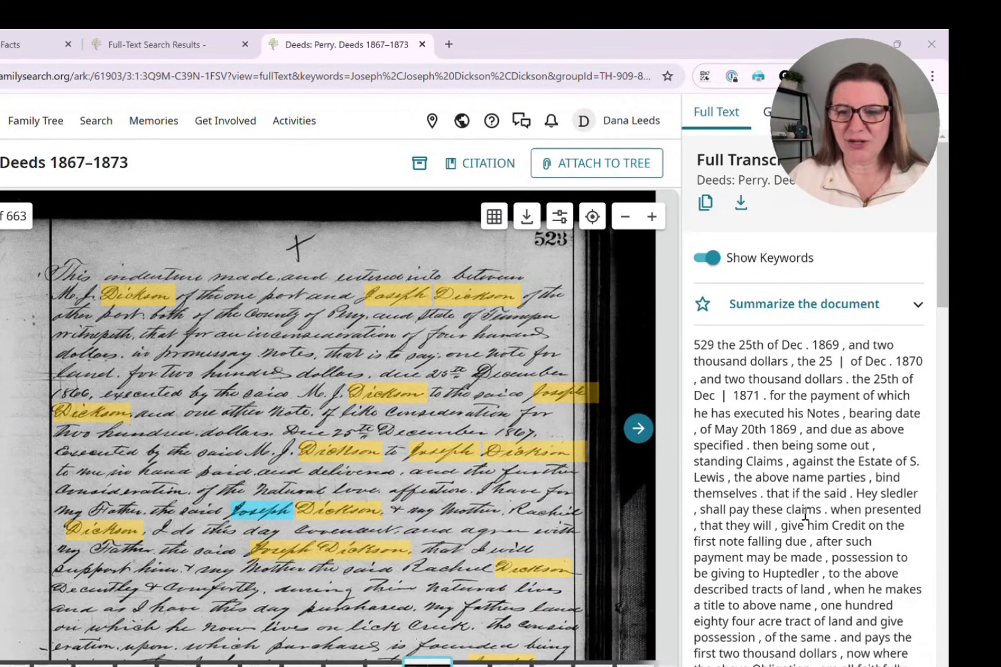
scroll(802, 500, "down", 12)
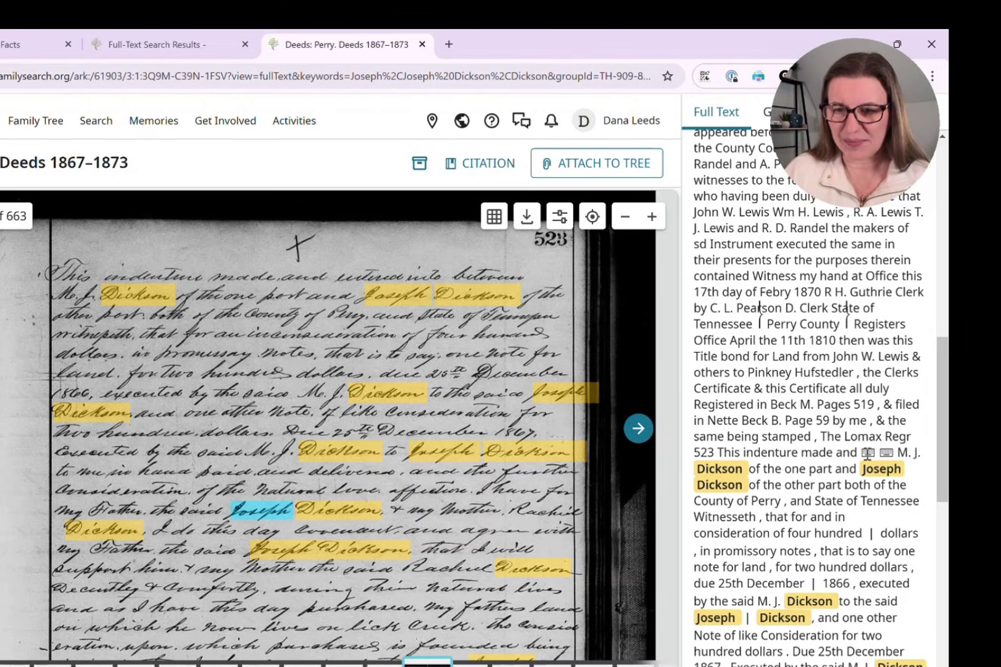
mouse_move(868, 452)
left_mouse_down()
mouse_move(891, 457)
mouse_move(875, 455)
left_mouse_up()
triple_click(872, 455)
left_click(783, 458)
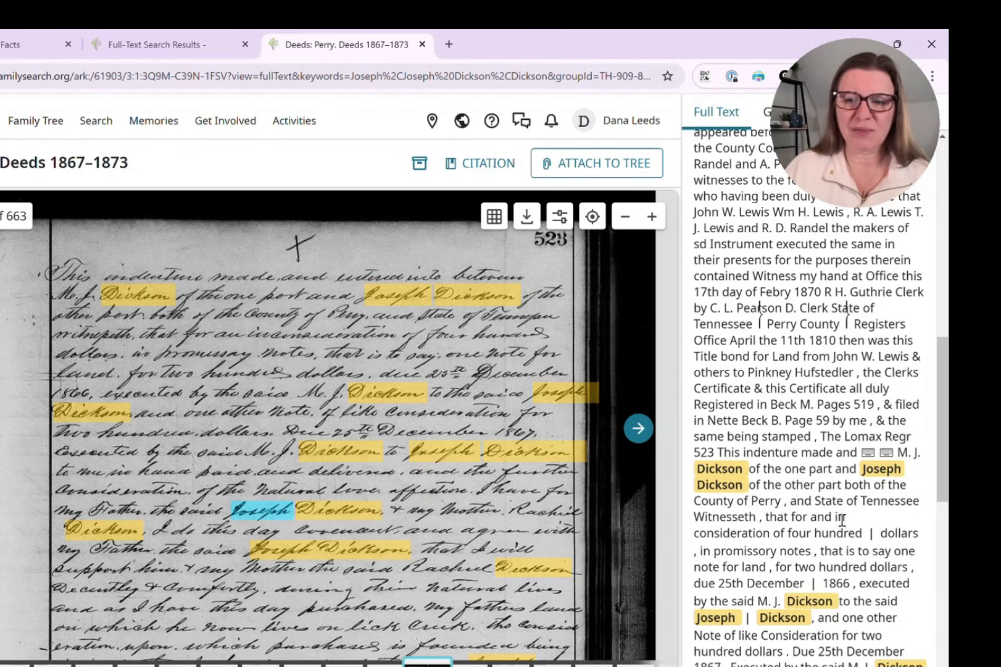
scroll(831, 524, "down", 1)
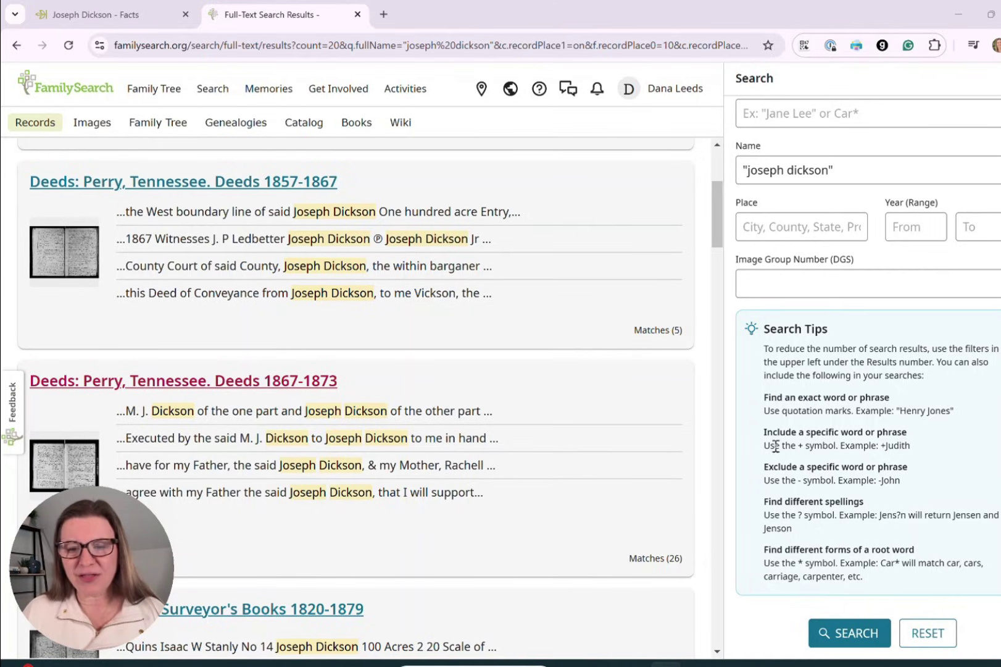
Add the wife's first name with a + prefix after the ancestor's quoted full name and rerun the full-text search
left_click(858, 171)
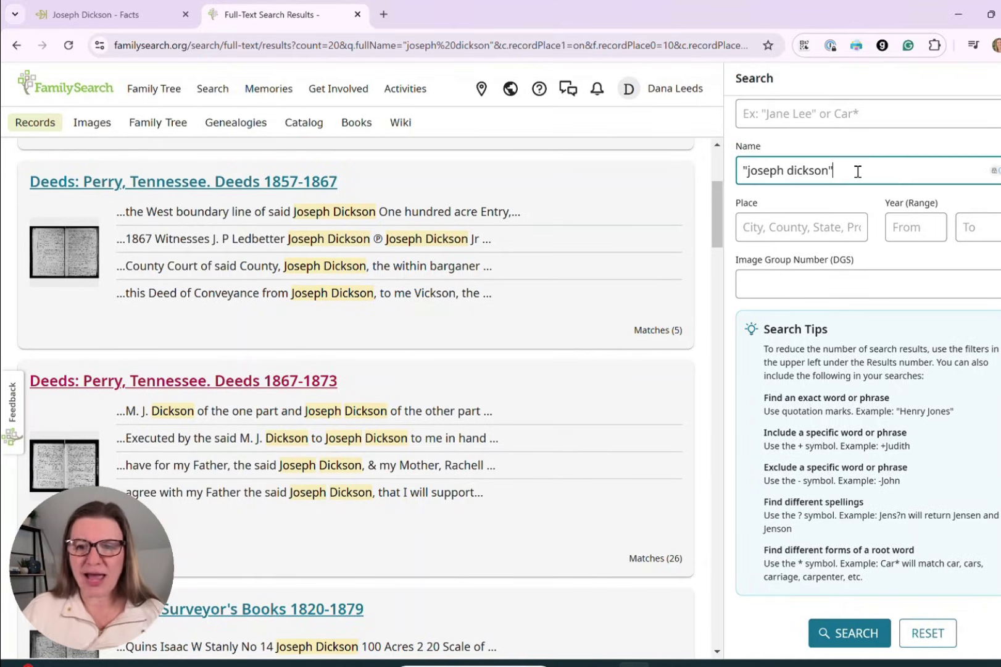
type("+")
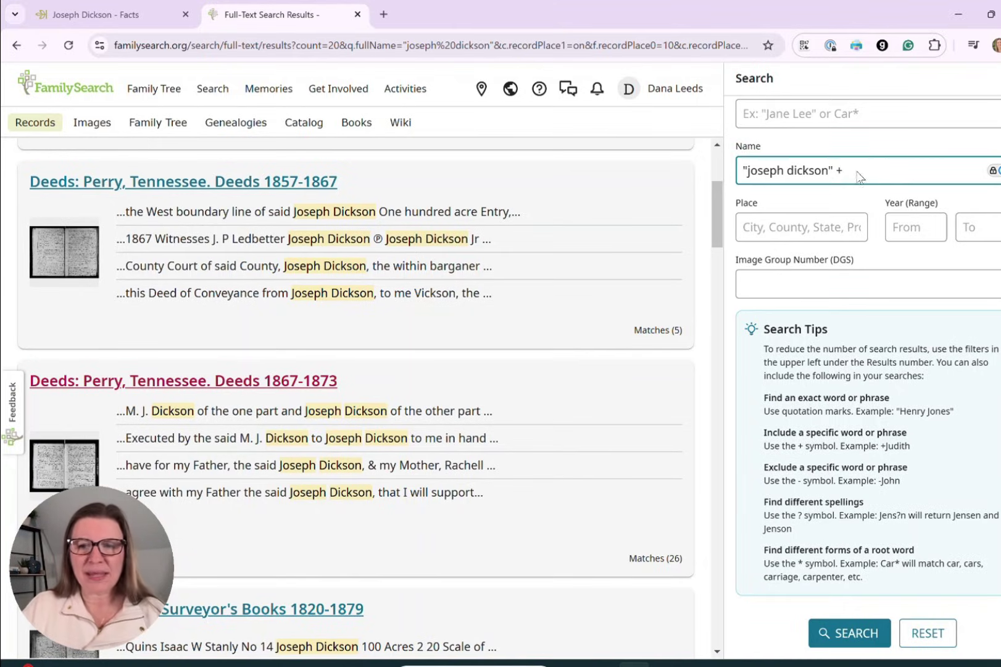
type("rachel")
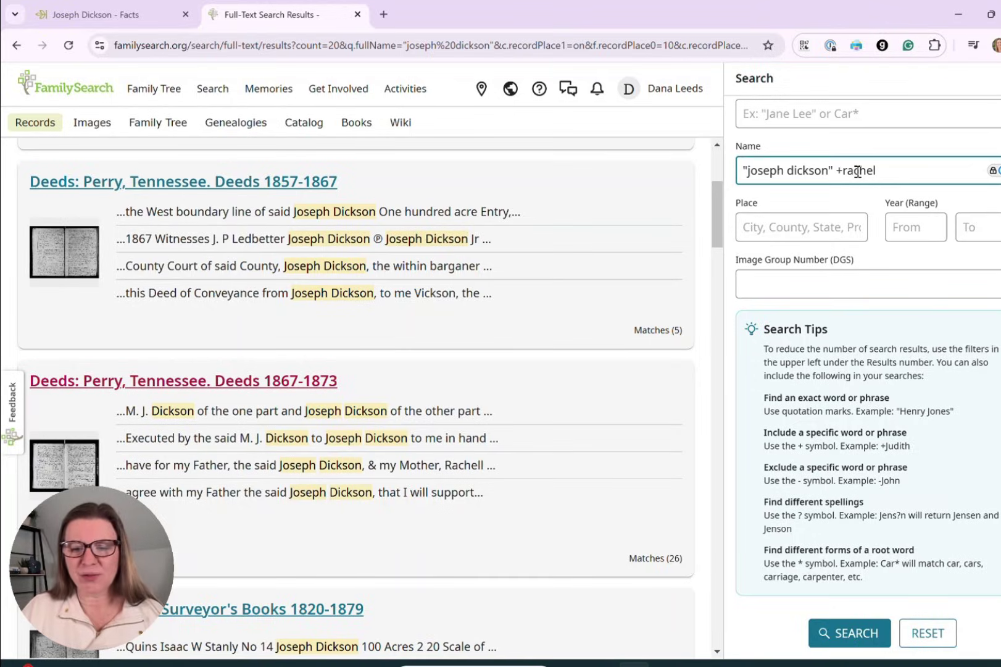
left_click(866, 637)
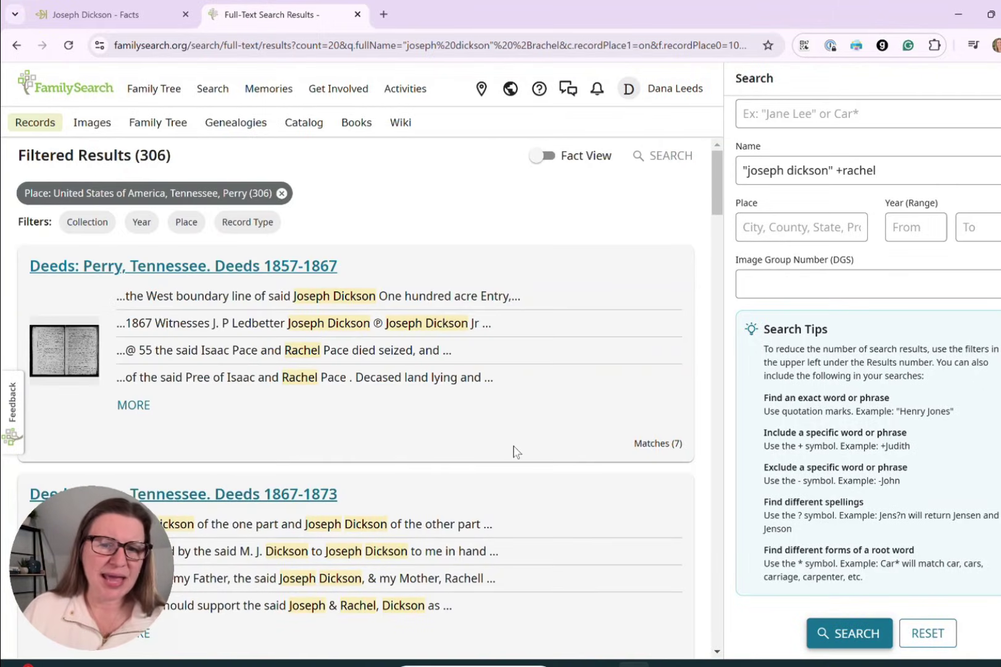
Expand all text matches of the first Deeds 1857-1867 result and browse down the result list for the couple
left_click(131, 409)
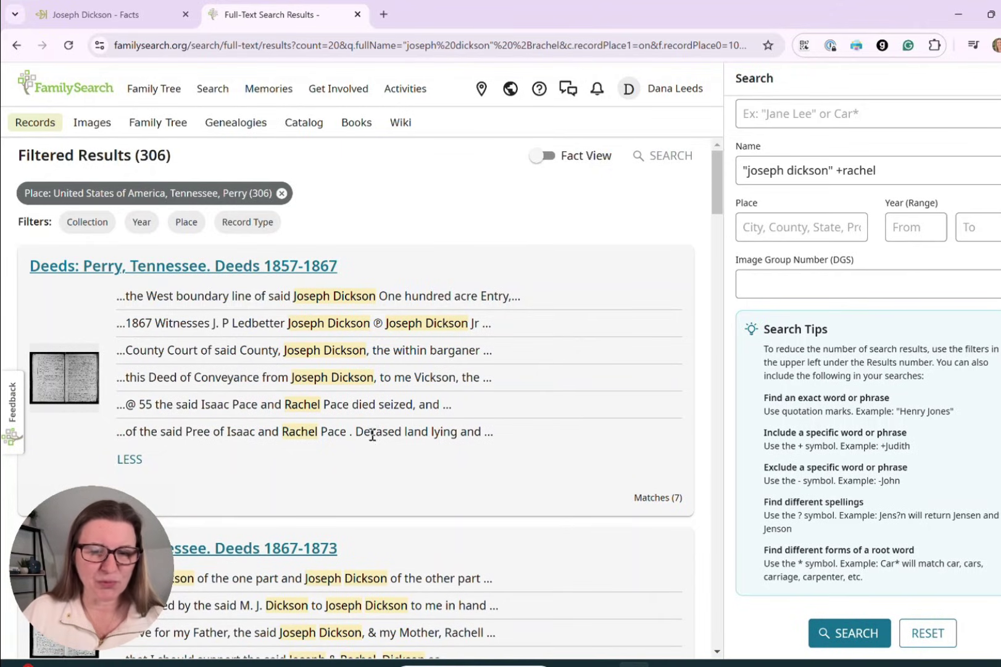
scroll(543, 480, "down", 4)
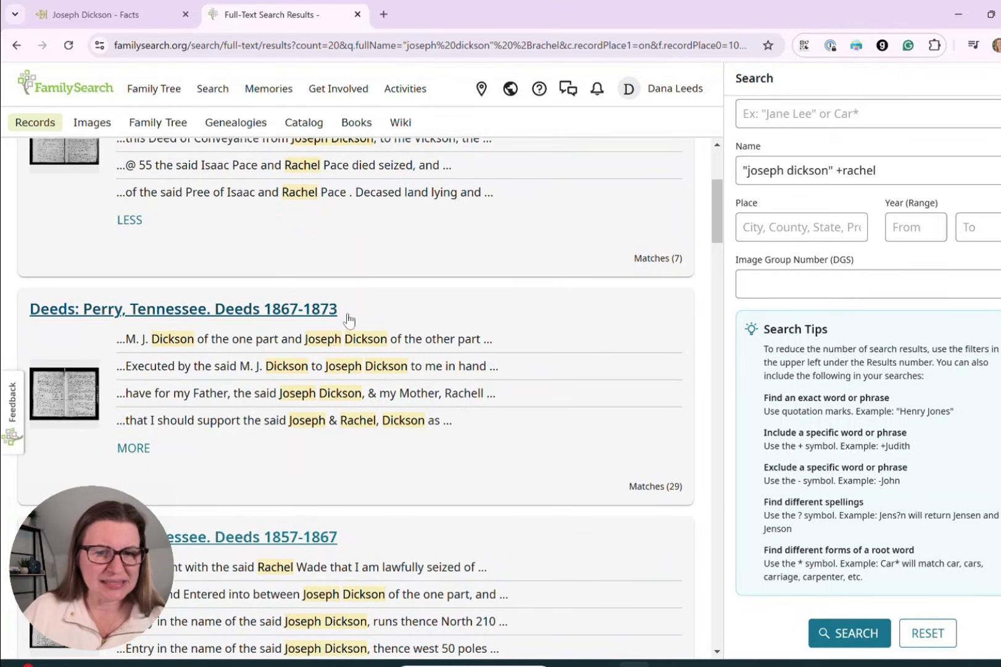
scroll(430, 439, "down", 1)
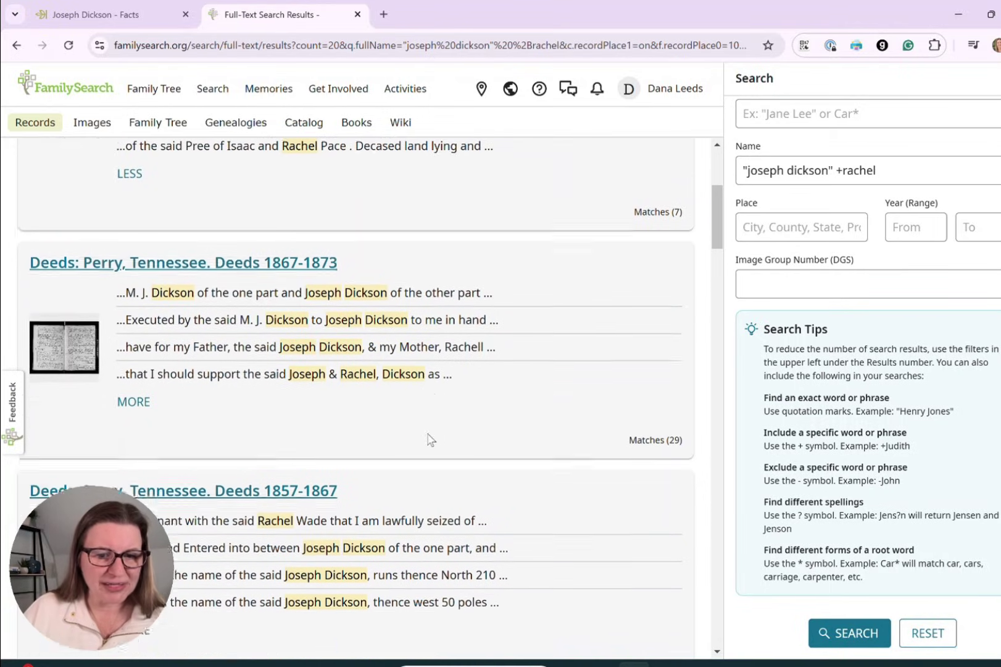
scroll(430, 440, "down", 3)
scroll(512, 415, "down", 2)
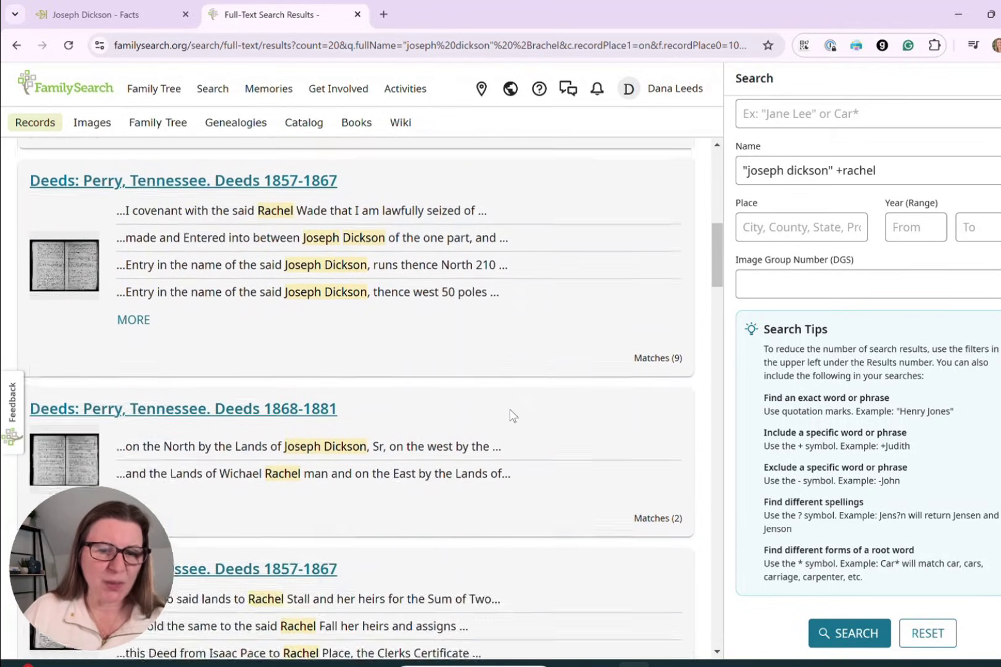
scroll(511, 414, "down", 2)
scroll(511, 415, "up", 12)
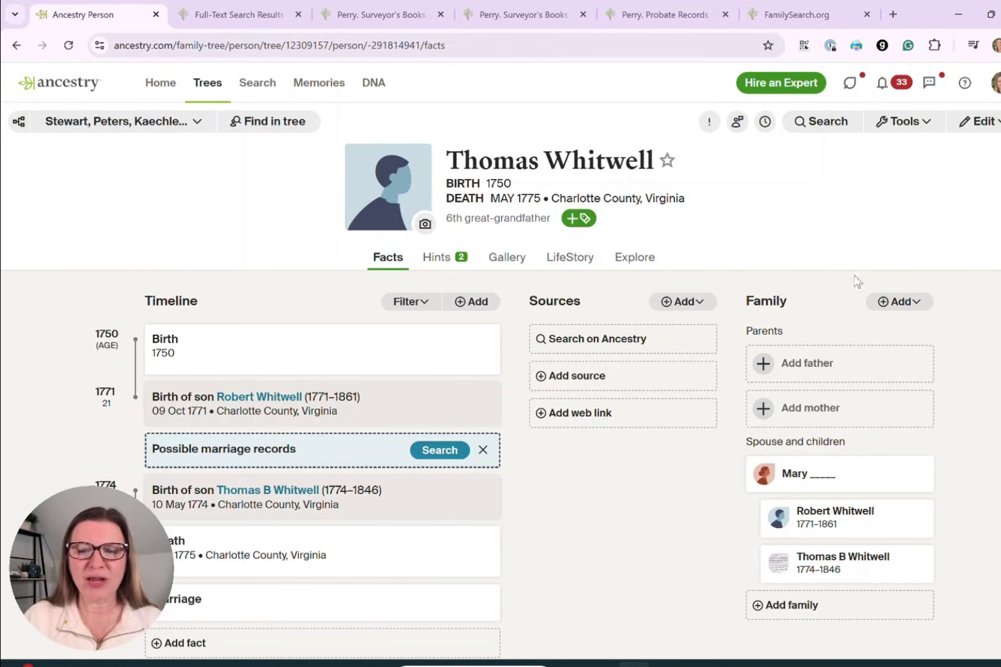
Narrow the ancestor's full-text results by place to Charlotte in Virginia and apply the filter
mouse_move(902, 529)
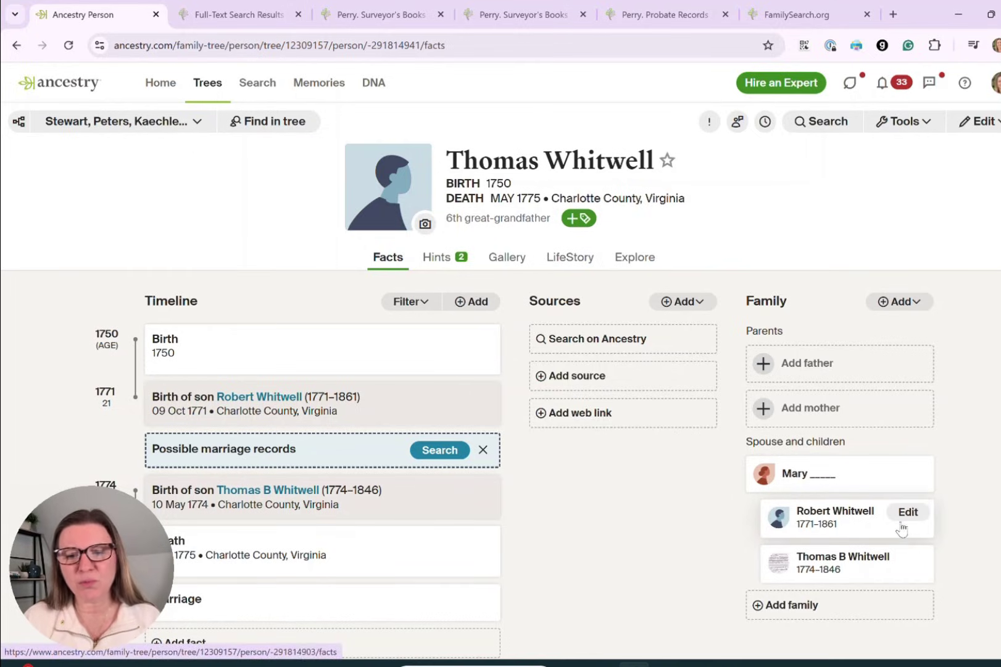
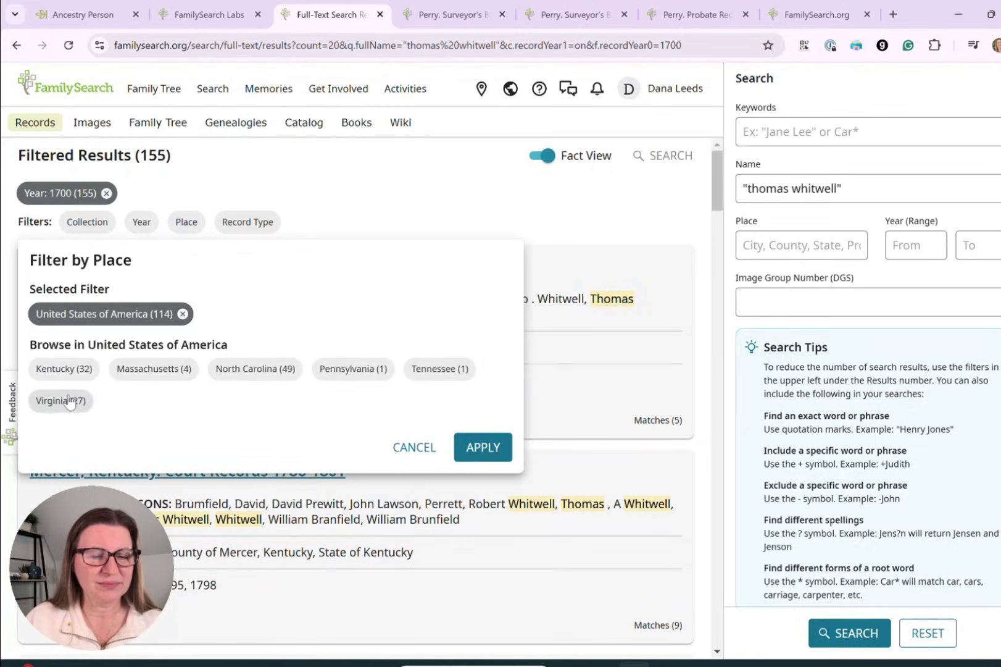
left_click(69, 400)
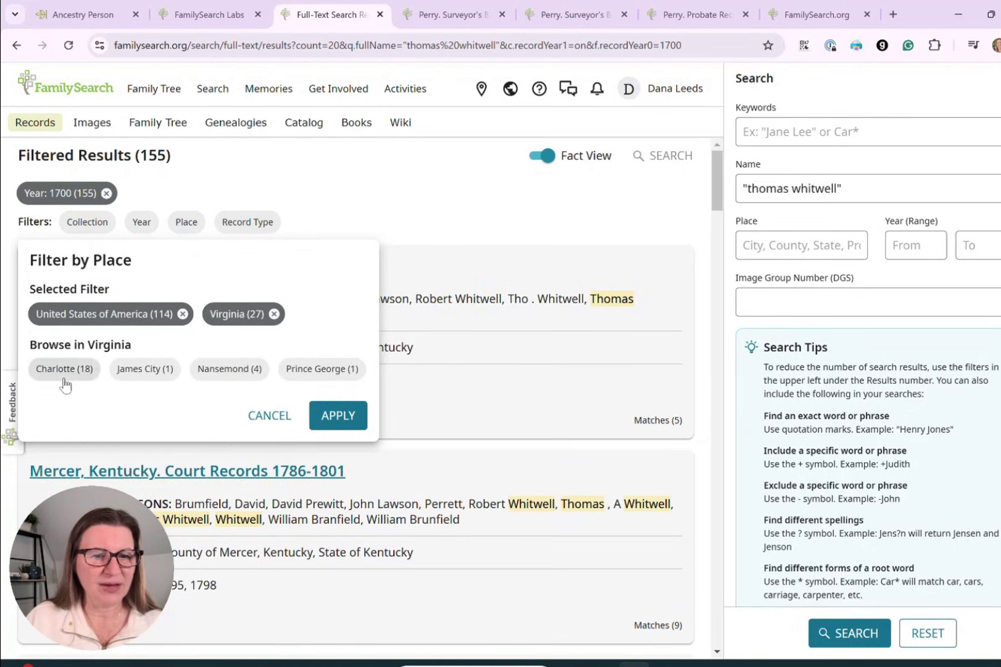
left_click(64, 377)
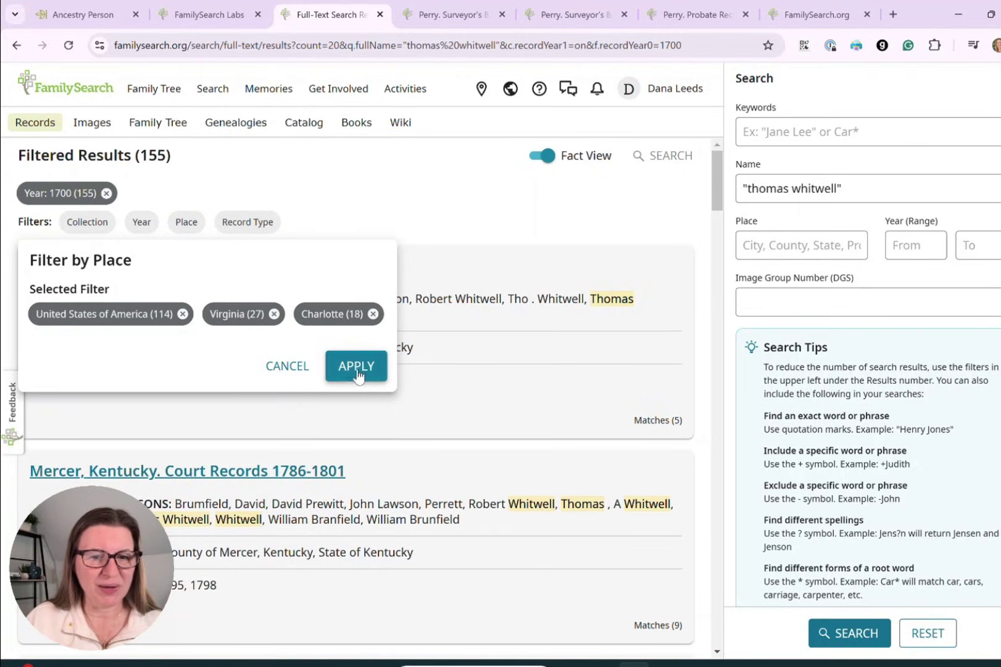
left_click(357, 372)
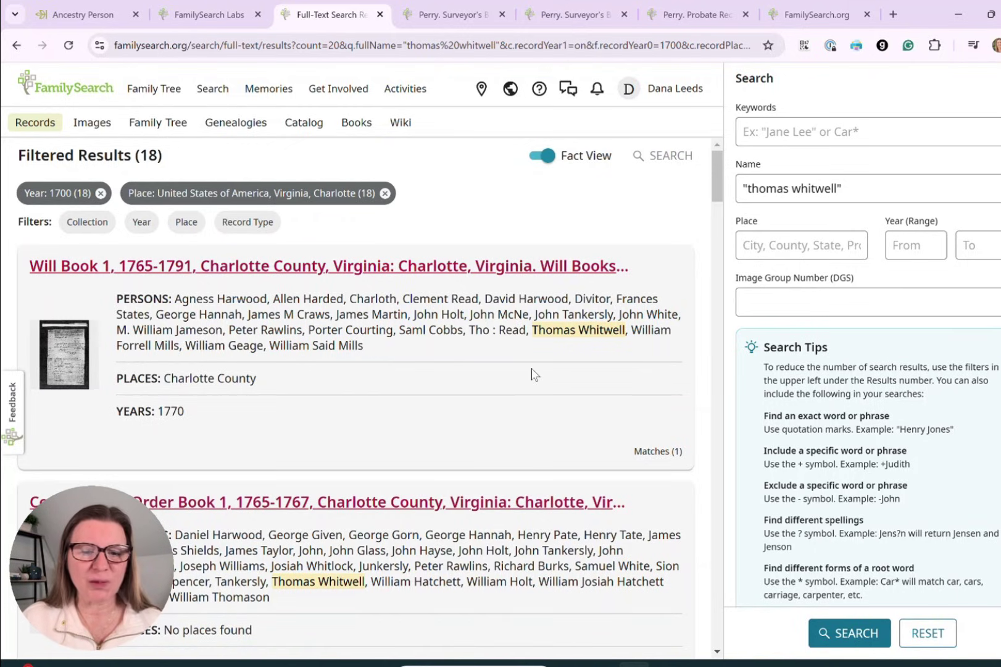
Browse the Charlotte County results and turn off Fact View to show the matching text excerpts
scroll(442, 592, "down", 6)
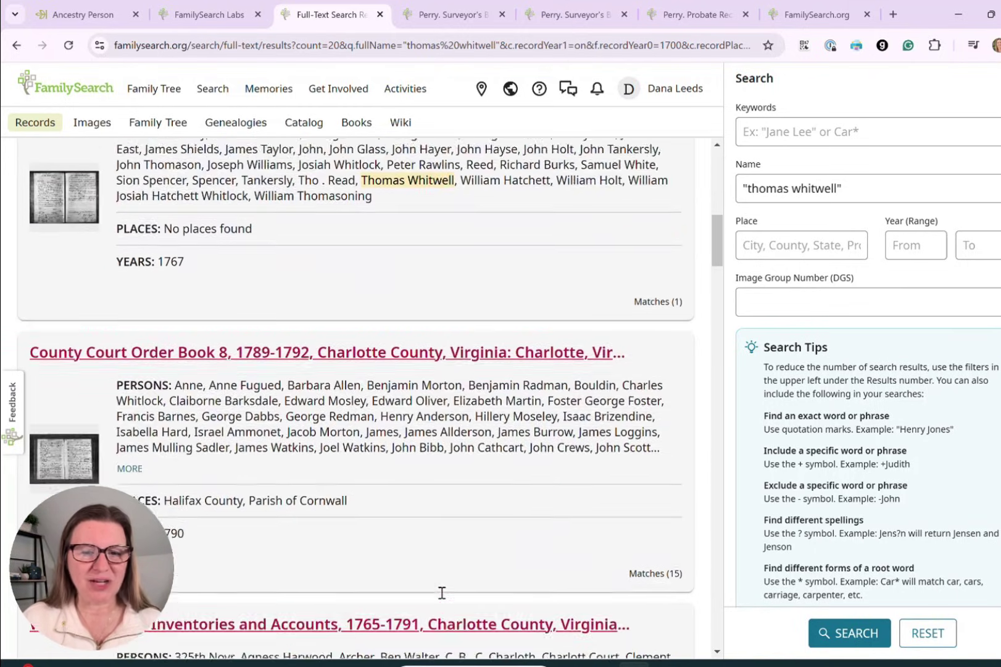
scroll(441, 592, "down", 3)
scroll(442, 594, "up", 10)
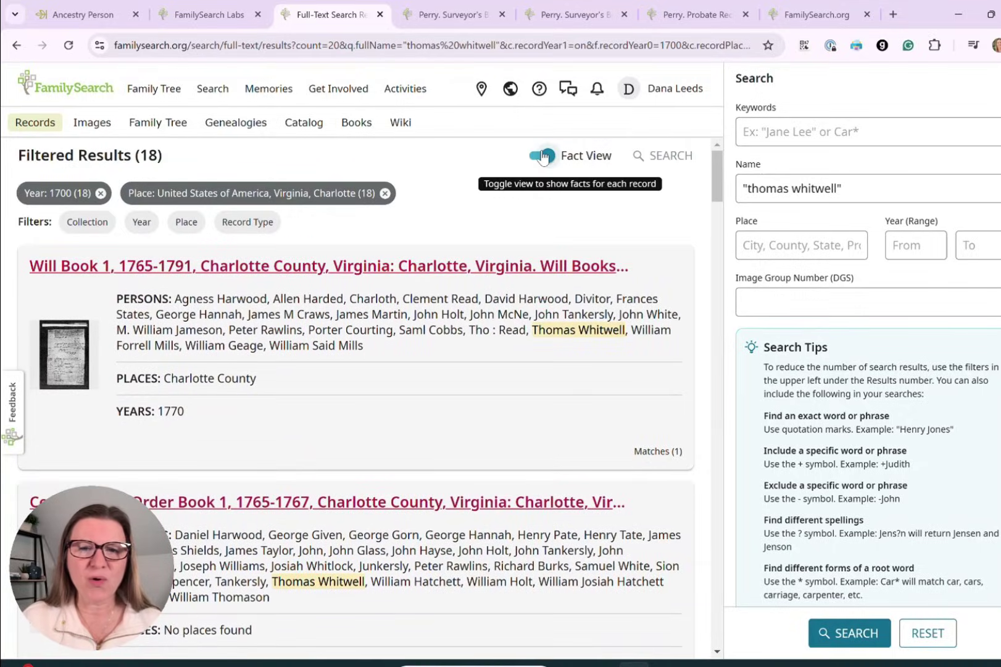
left_click(543, 156)
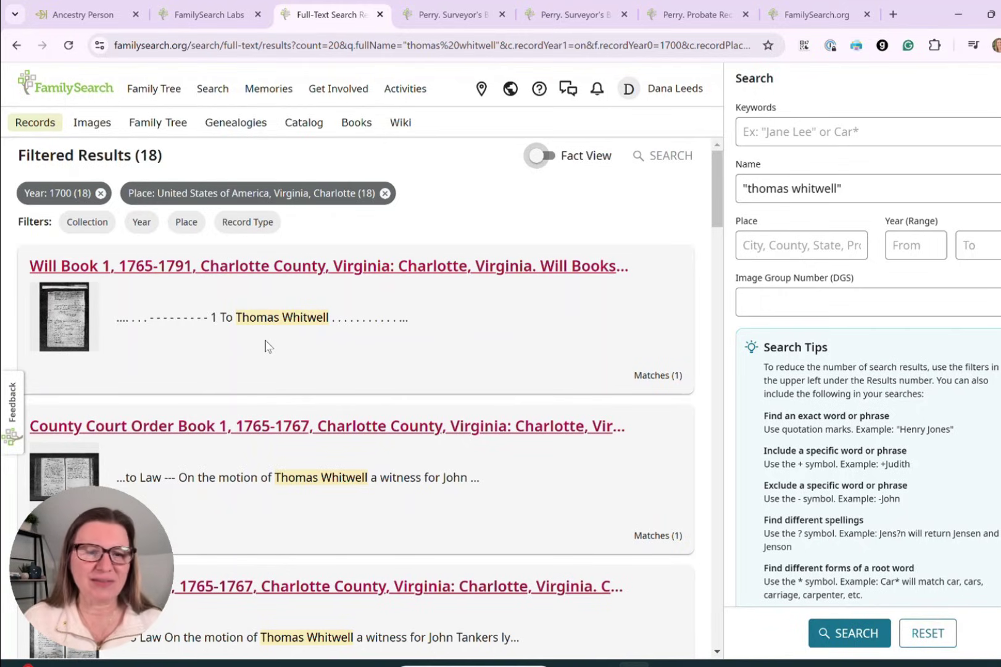
Open the Will Book 1, 1765-1791 result and find the ancestor's highlighted name in the estate account on image 94
left_click(64, 316)
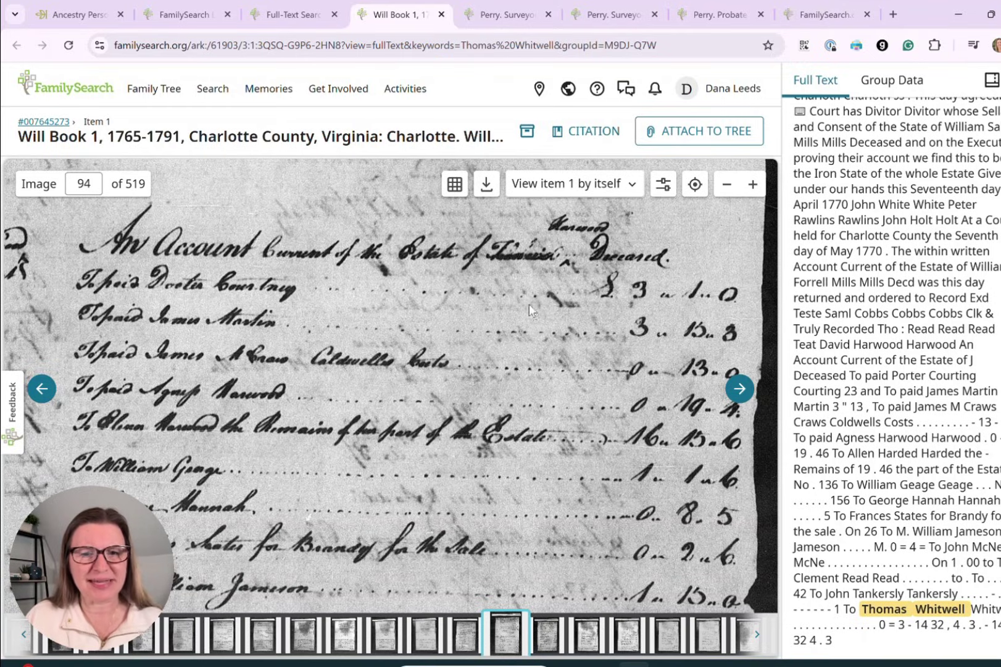
scroll(531, 420, "down", 3)
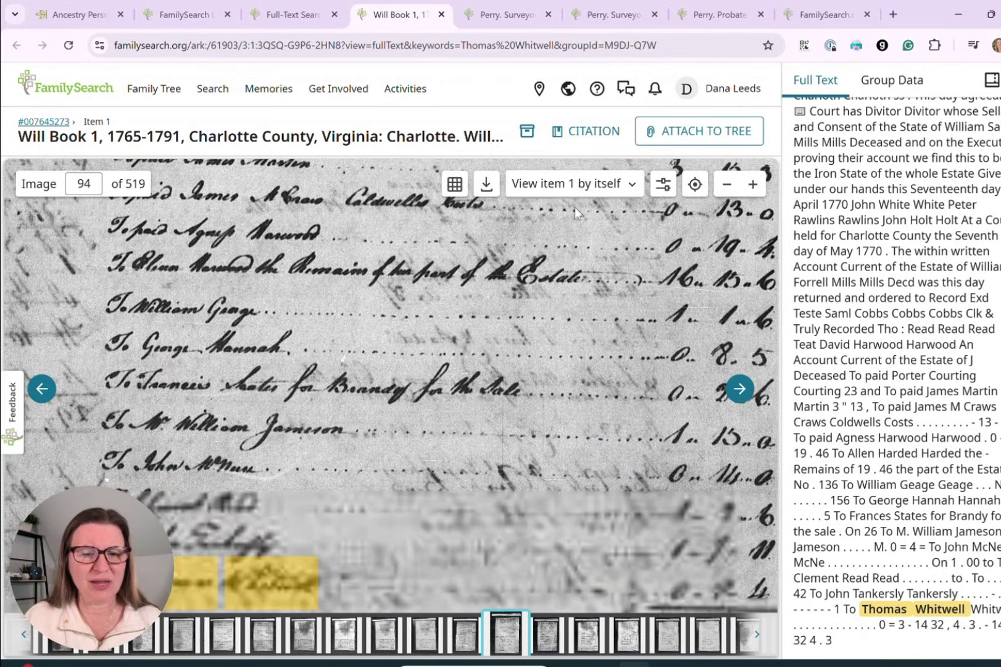
scroll(502, 426, "down", 2)
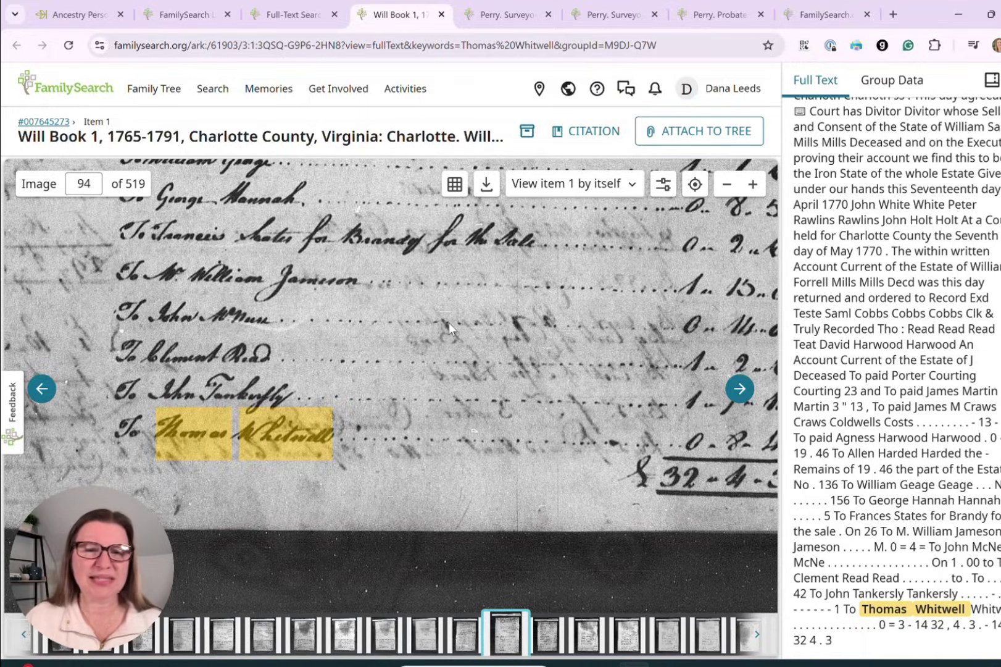
Return to the results, open the County Court Order Book 1, 1765-1767 record, and read the enlarged April Court page on image 44
left_click(291, 15)
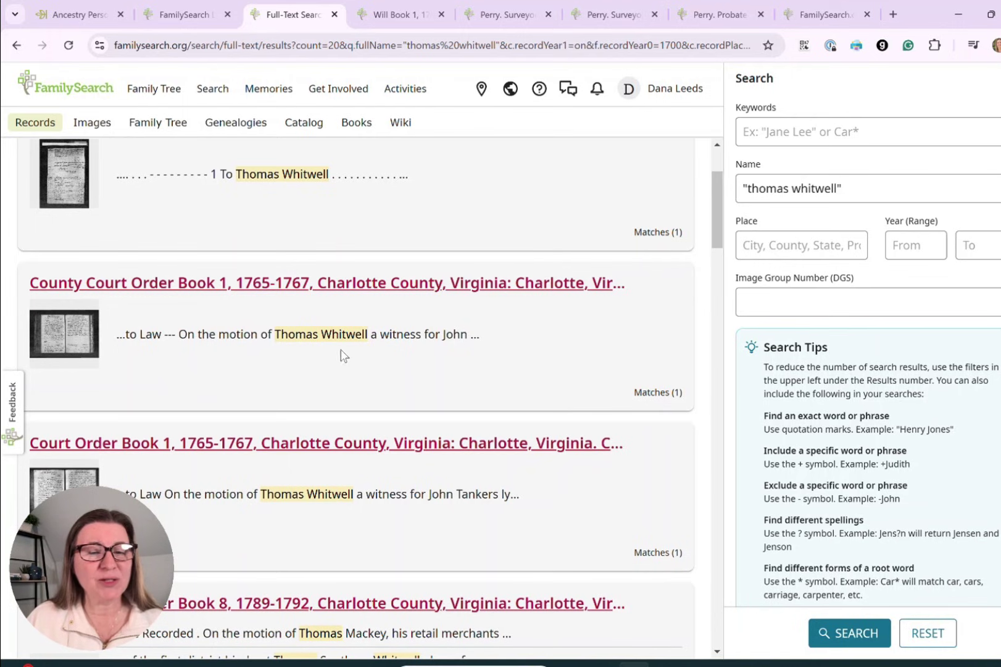
left_click(460, 289)
left_click(753, 183)
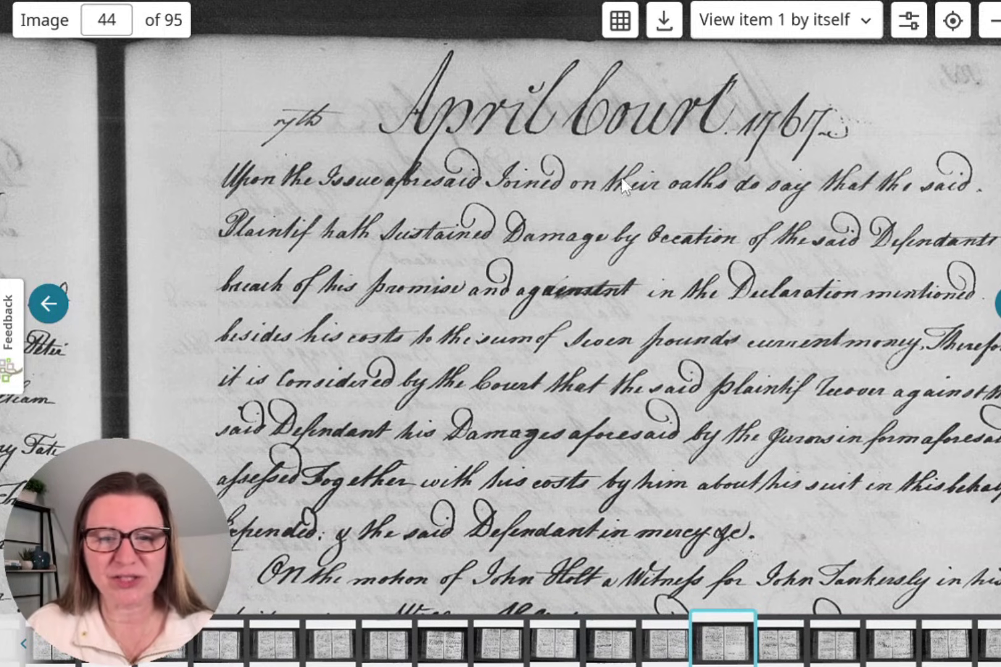
scroll(676, 383, "down", 5)
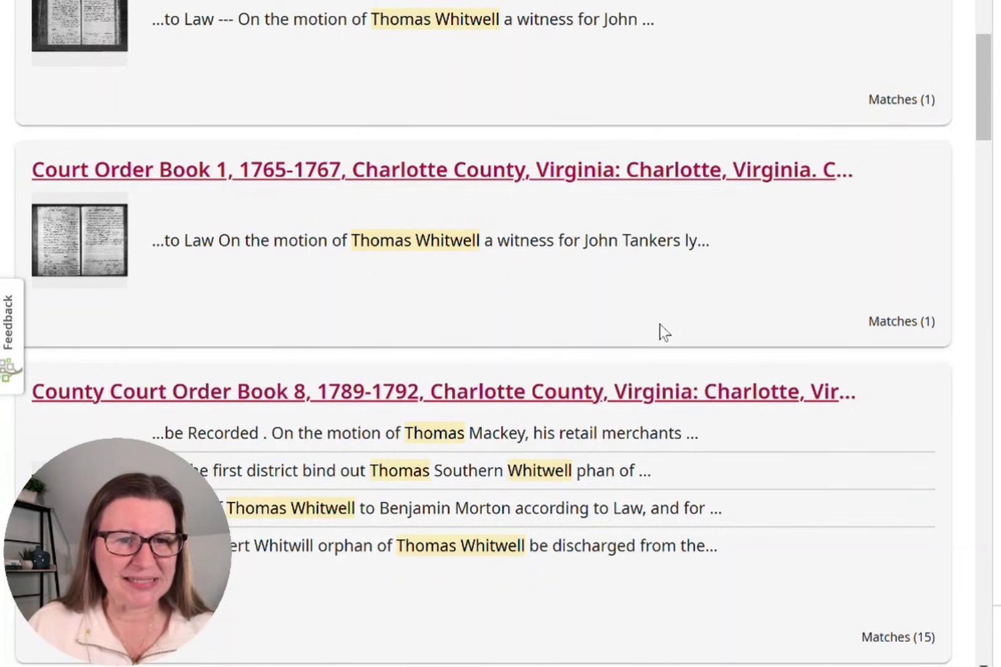
Open the County Court Order Book 8, 1789-1792 result and enlarge image 87 at the orders naming the ancestor's orphans
scroll(662, 331, "down", 4)
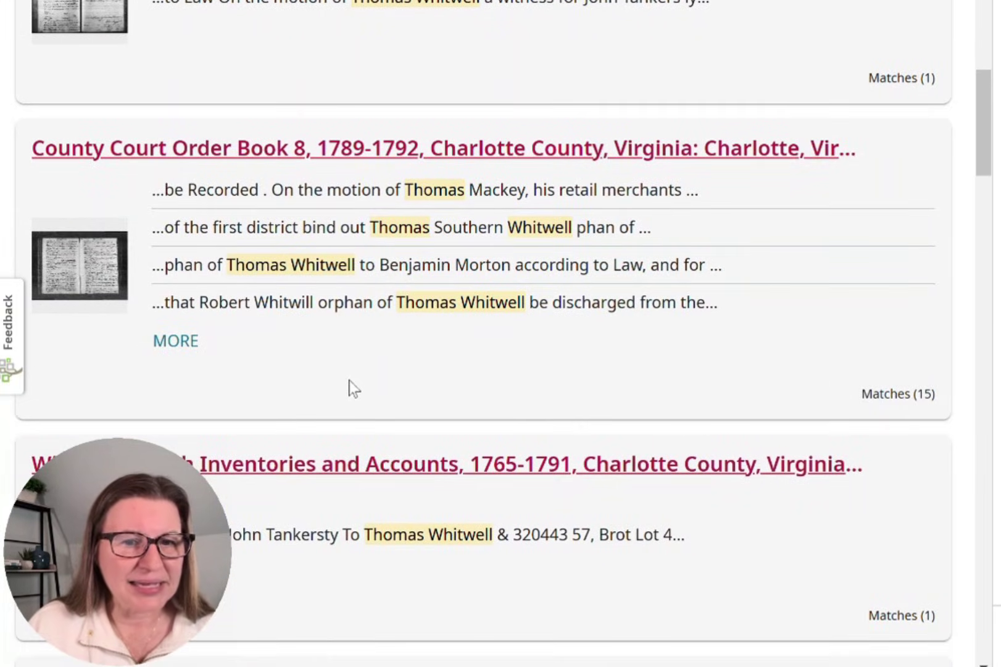
left_click(274, 147)
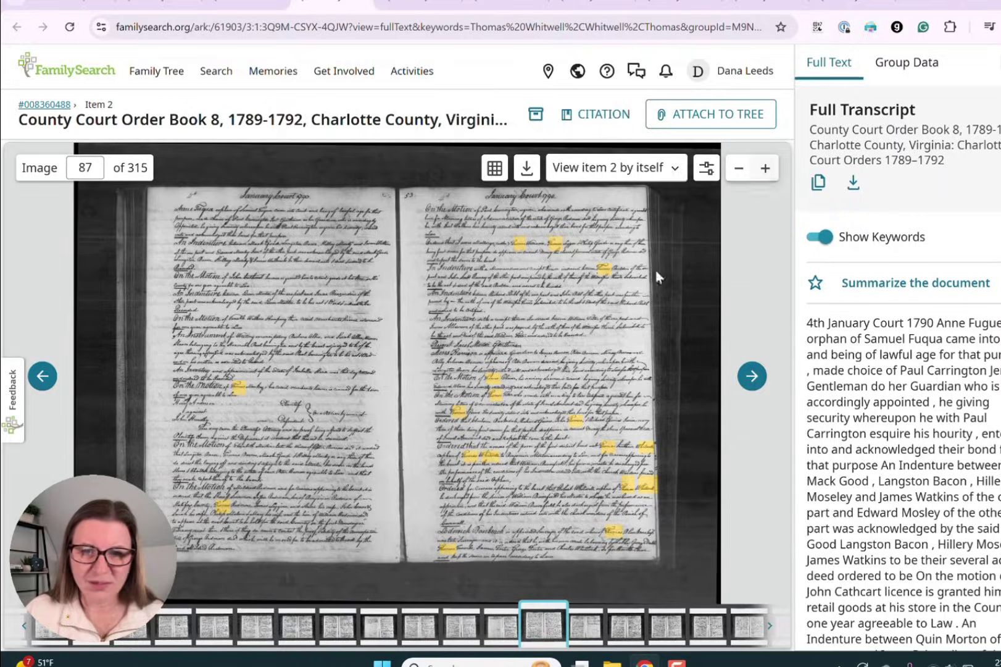
left_click_drag(610, 347, 506, 301)
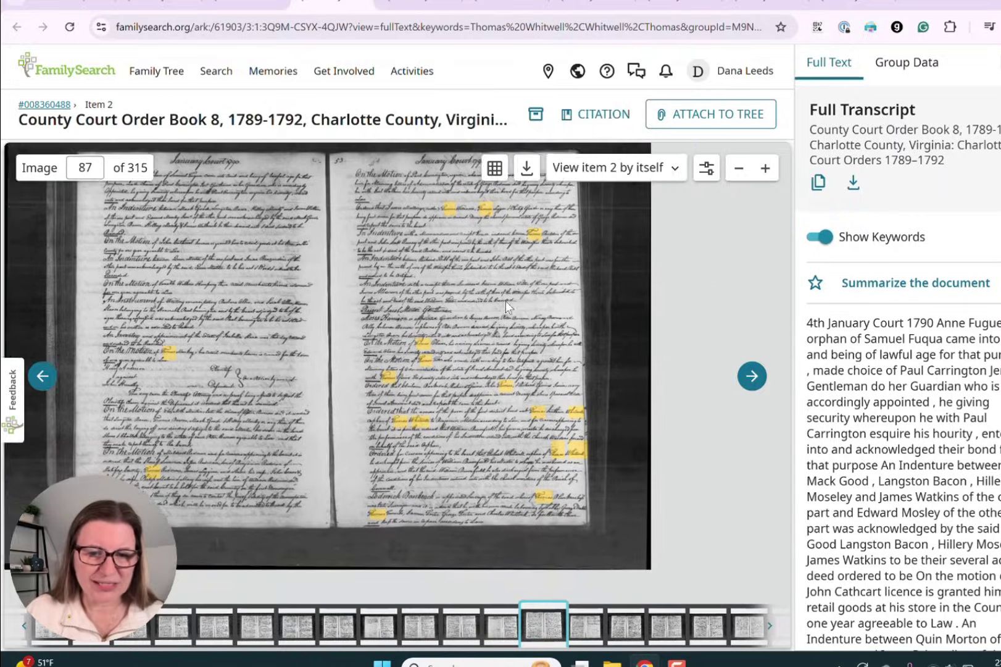
left_click(765, 168)
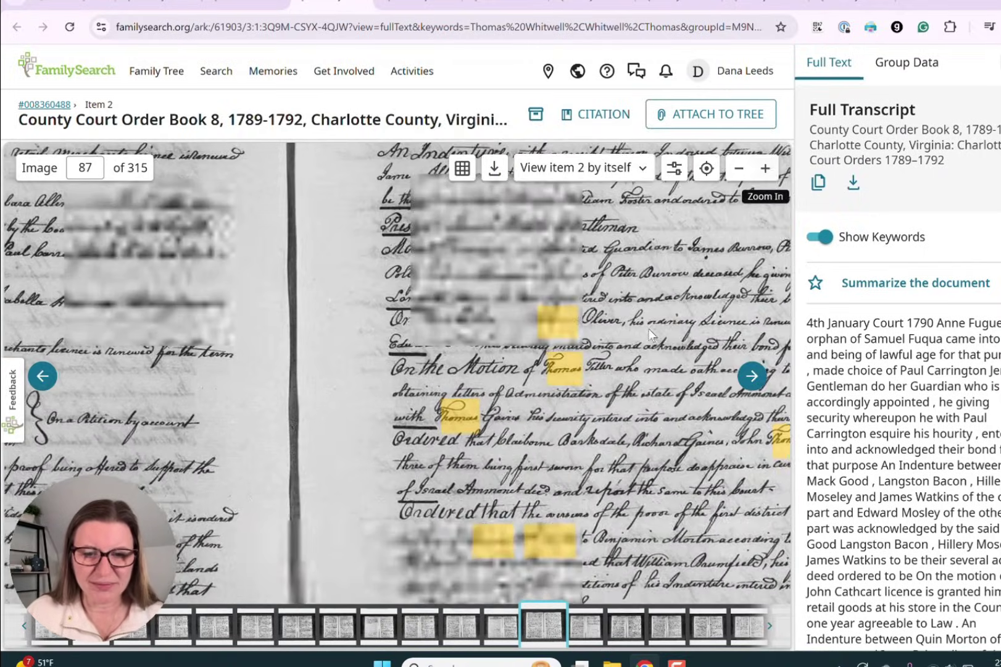
left_click_drag(648, 328, 369, 175)
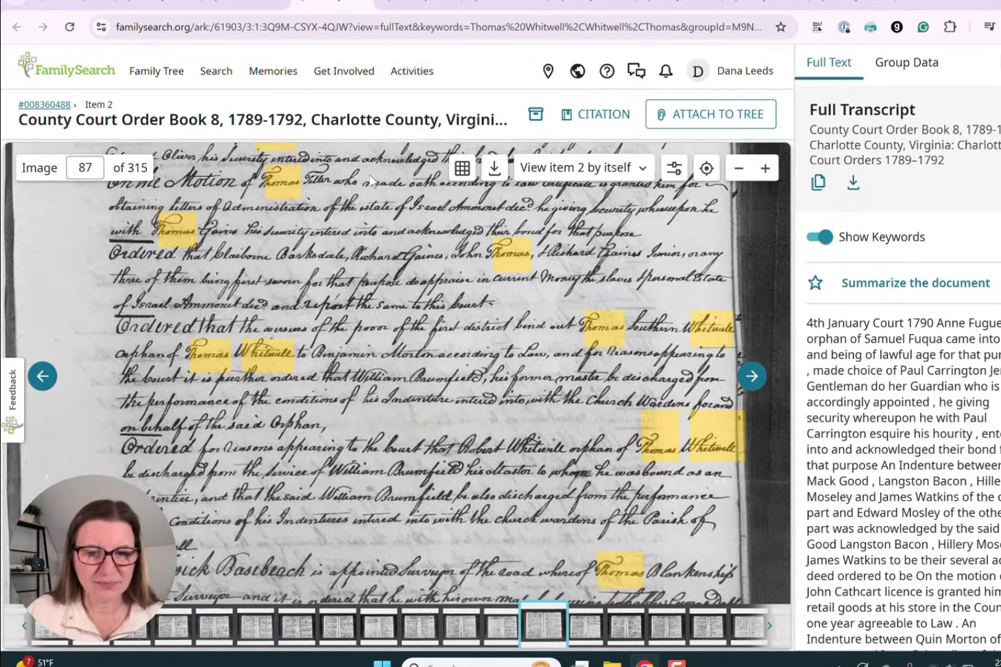
left_click_drag(537, 369, 529, 296)
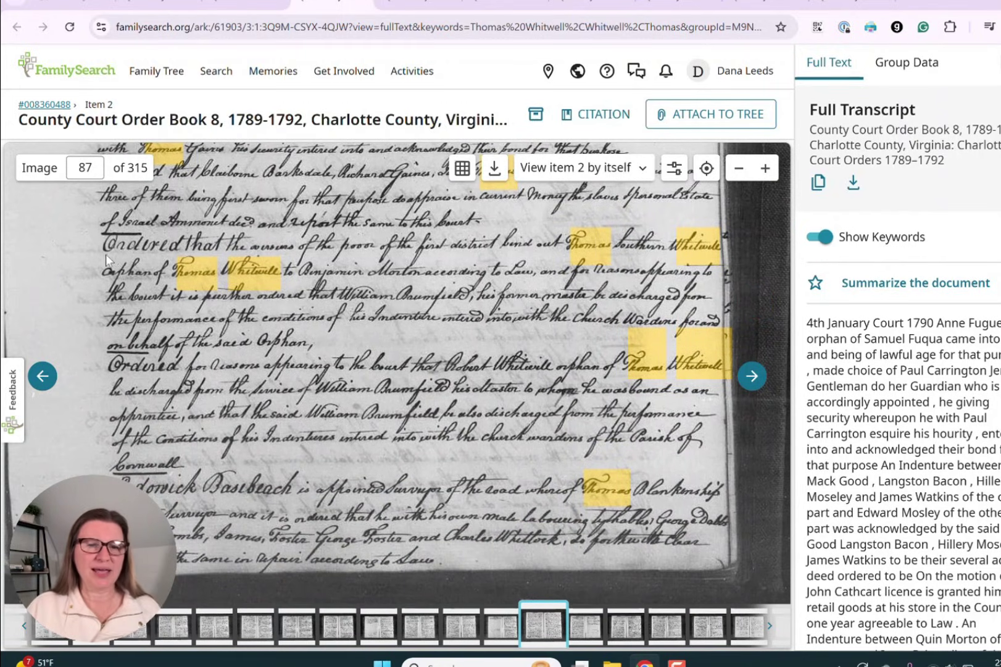
Read both orphan orders through to the Parish of Cornwall line, and check the entries above them on the same page
scroll(114, 263, "up", 1)
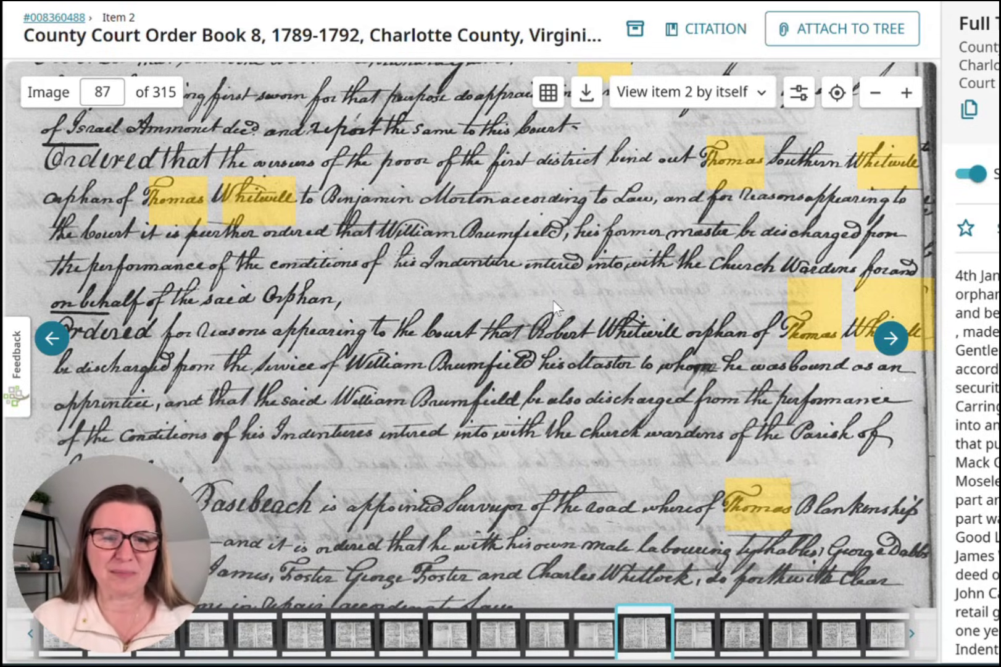
left_click_drag(553, 290, 553, 190)
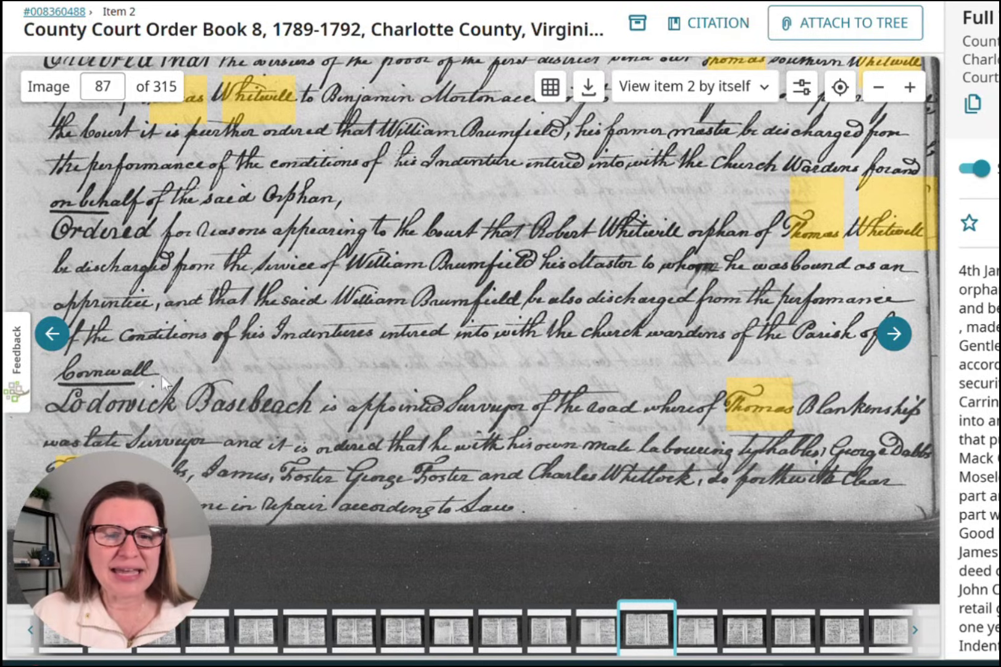
scroll(483, 307, "up", 5)
scroll(484, 307, "up", 10)
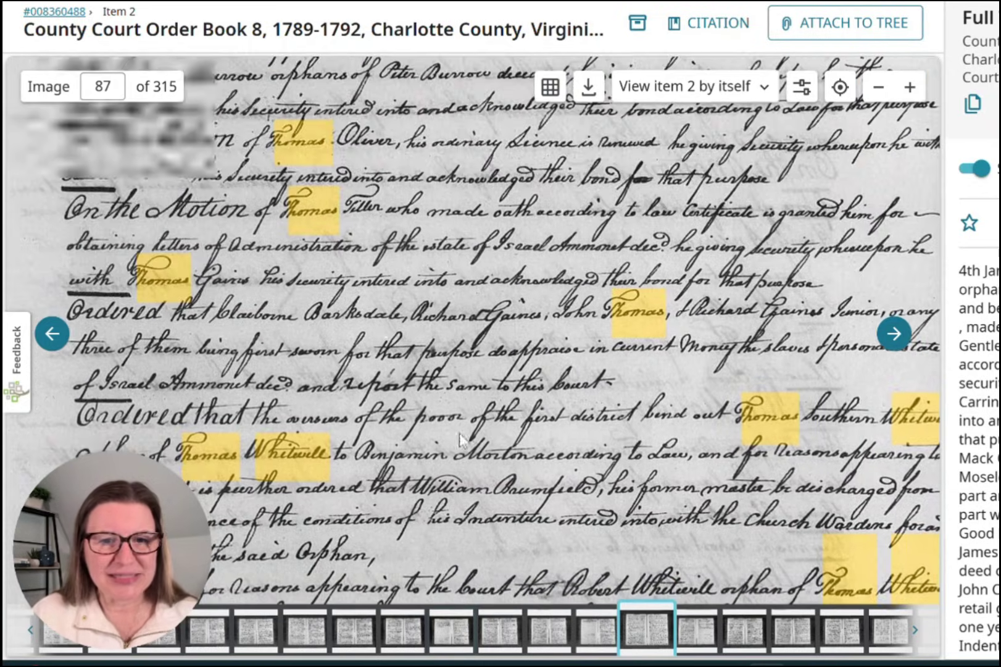
scroll(383, 436, "up", 3)
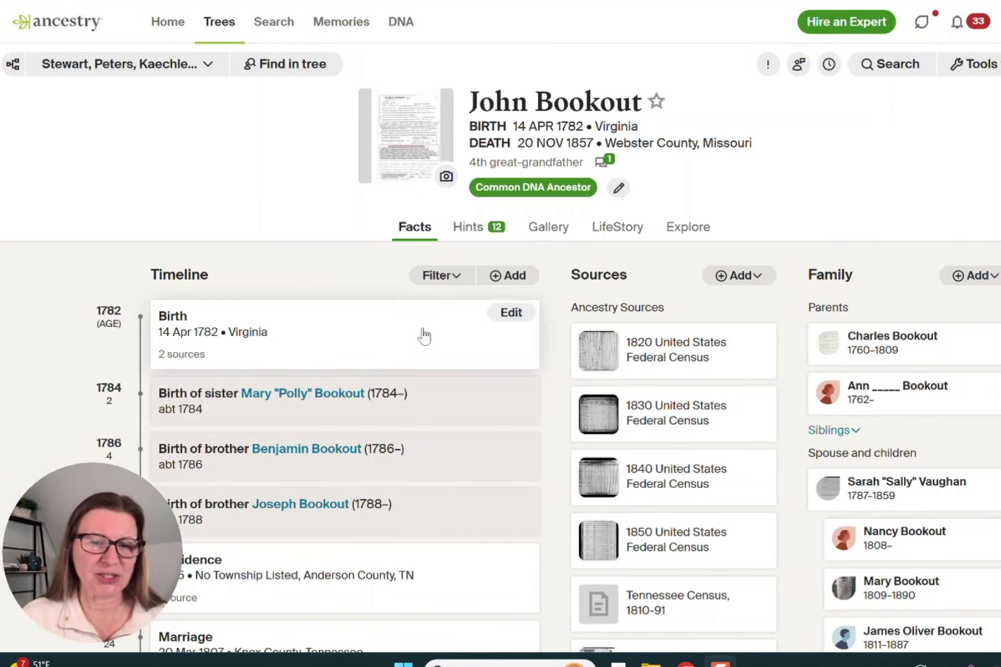
Switch to another ancestor's Ancestry profile and review his timeline from birth to death, checking marriage, residence and children's birthplaces
scroll(425, 356, "down", 3)
scroll(426, 356, "down", 1)
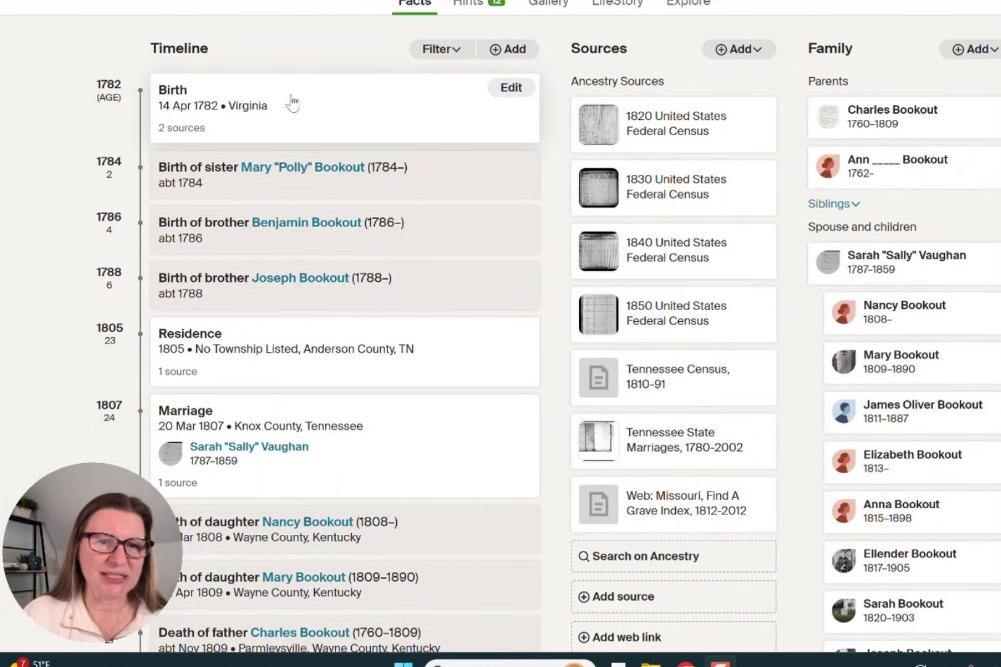
scroll(464, 406, "down", 2)
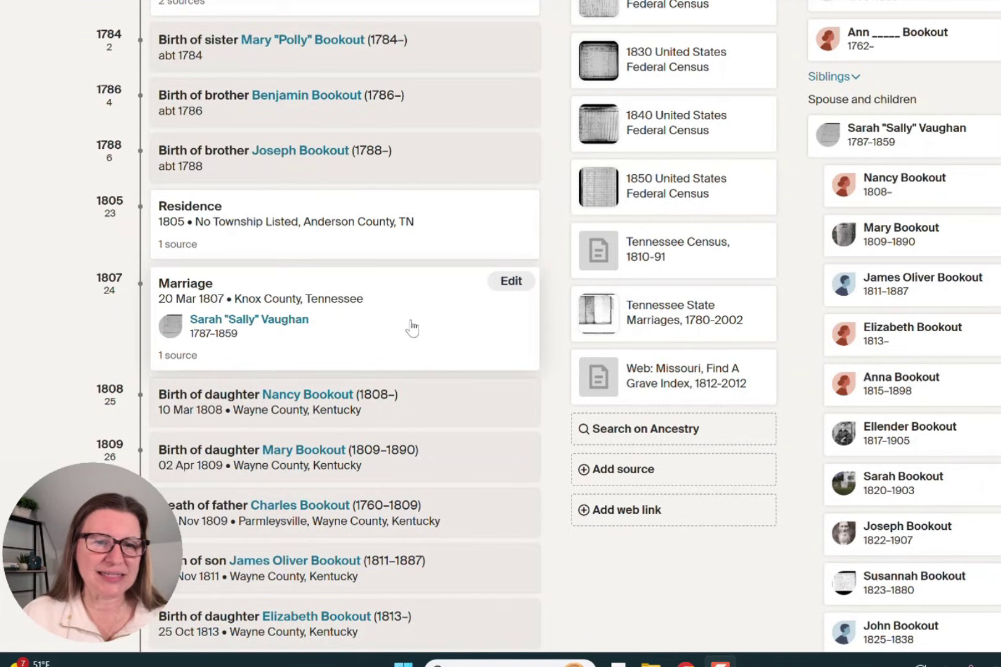
scroll(412, 331, "down", 9)
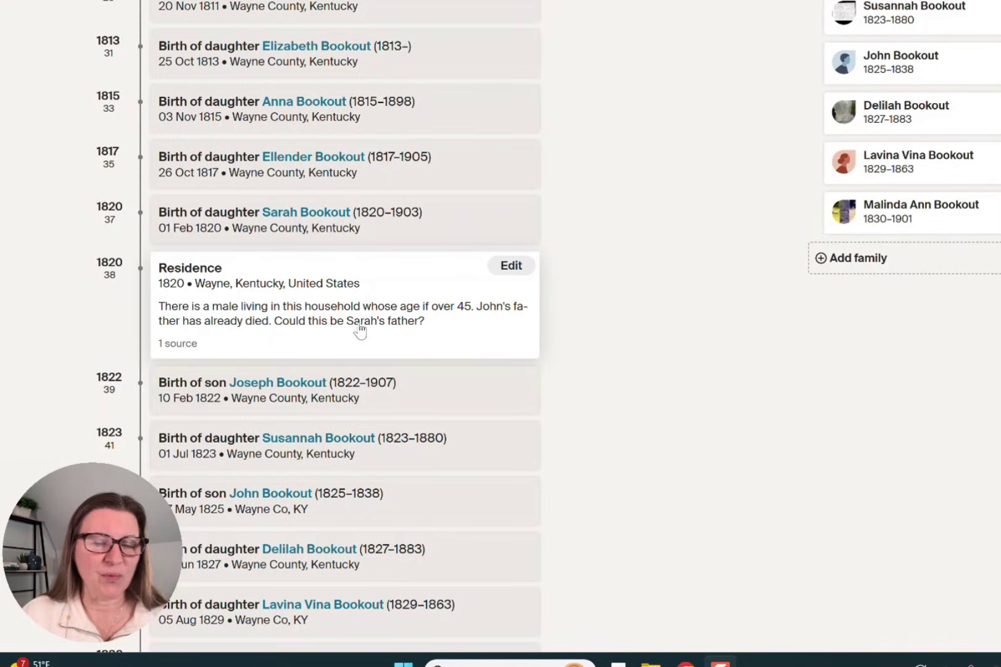
scroll(361, 329, "down", 3)
scroll(362, 329, "down", 3)
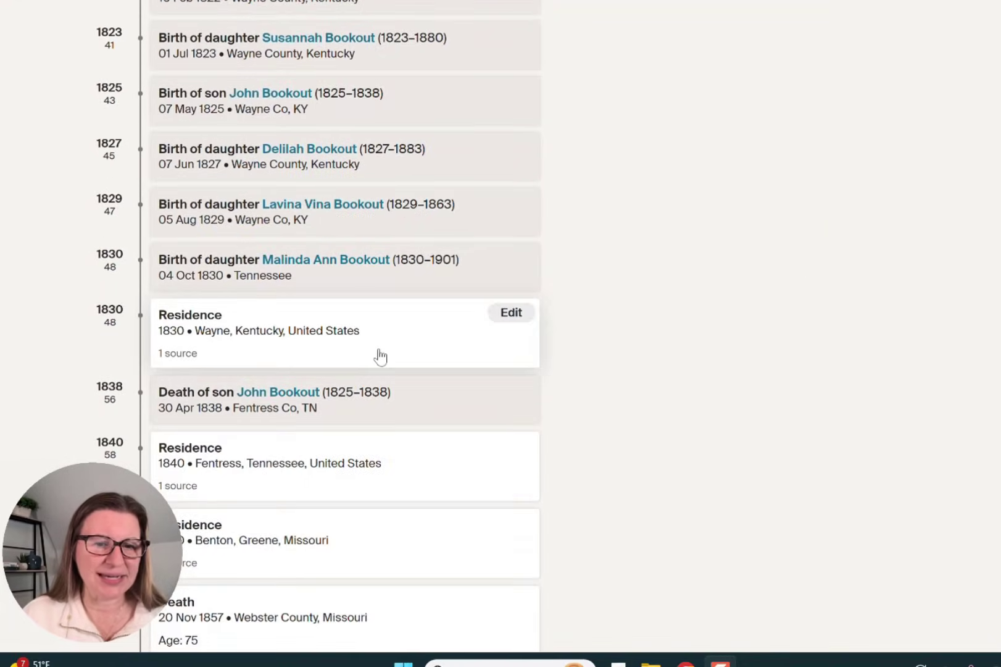
scroll(380, 356, "down", 2)
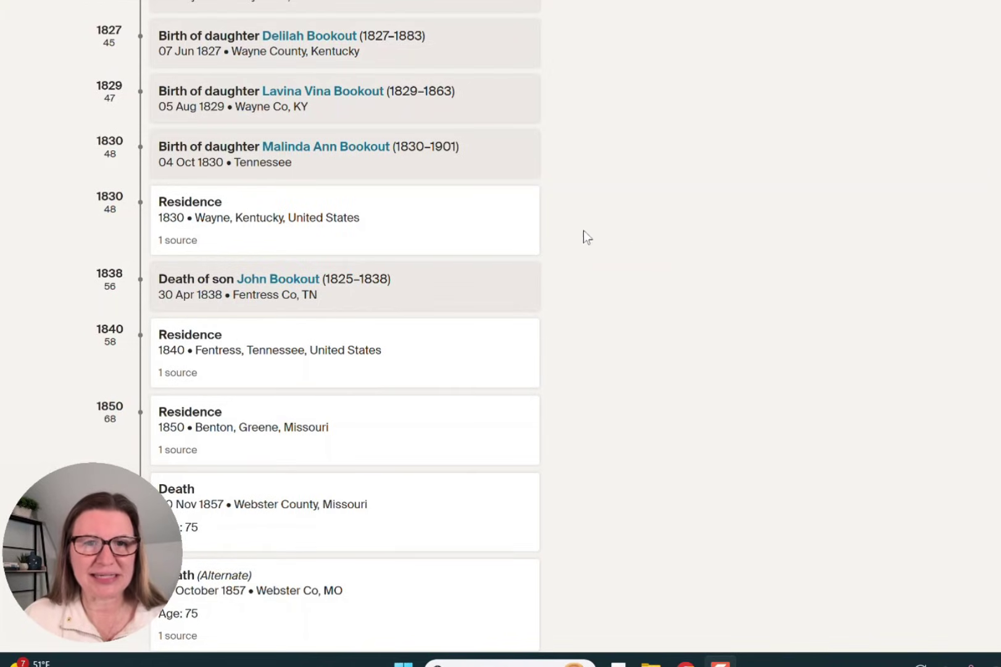
mouse_move(385, 362)
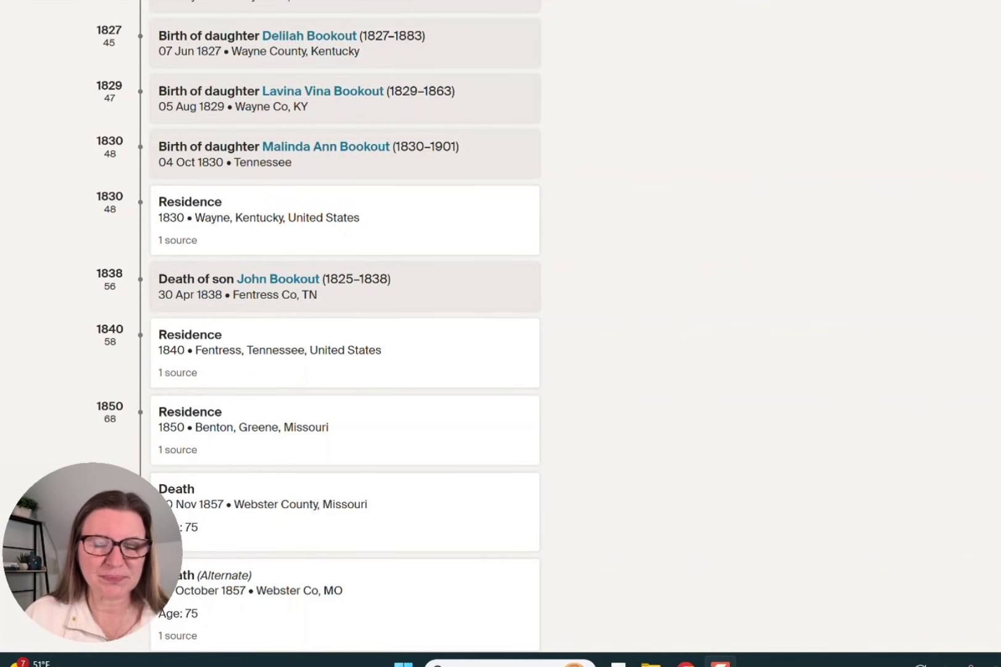
Switch to FamilySearch Full-Text Search and search for this ancestor's full name in quotation marks
left_click(682, 344)
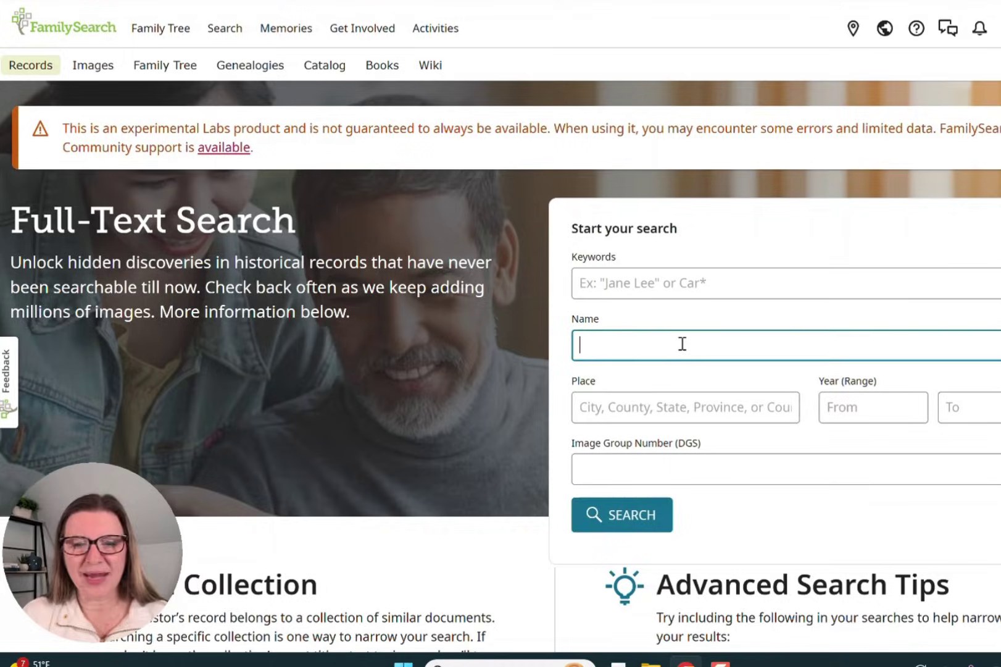
type("\"john b")
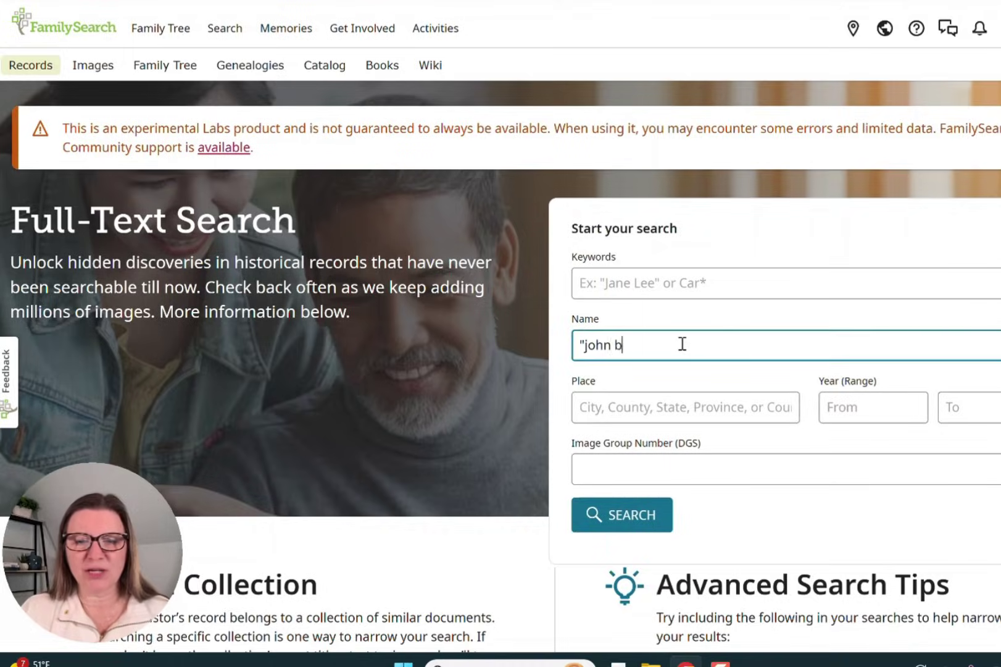
type("ookout\"")
key("Return")
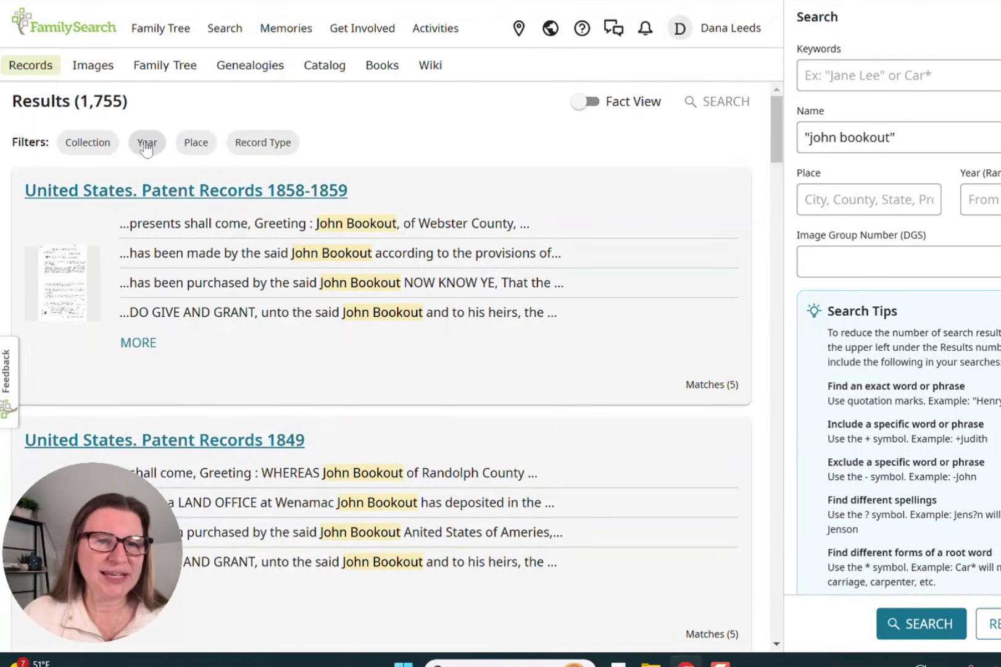
Filter the name search results by year to the 1800s
left_click(147, 146)
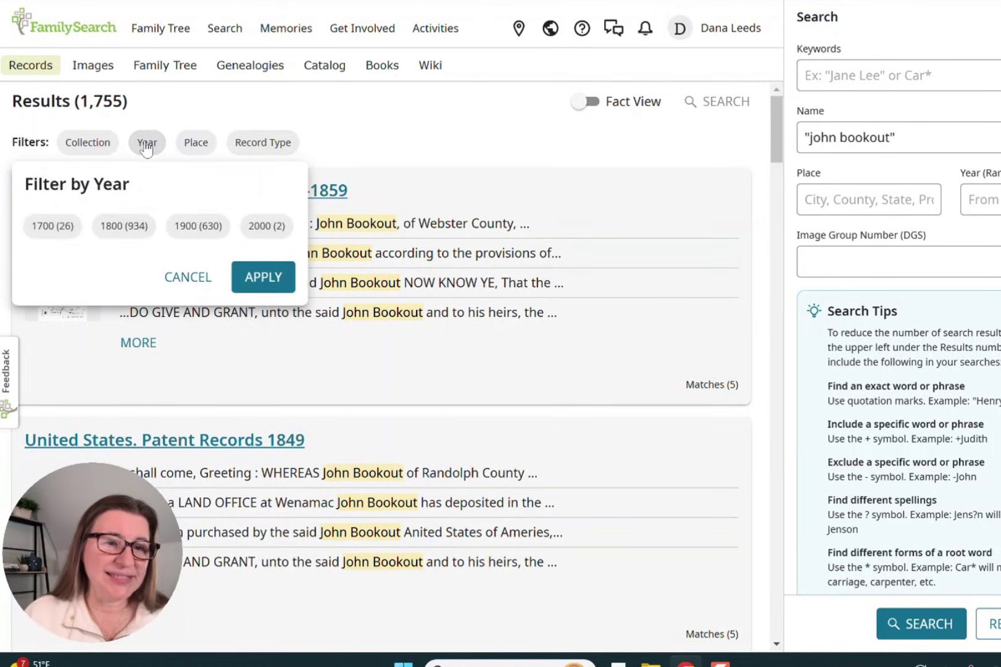
left_click(122, 229)
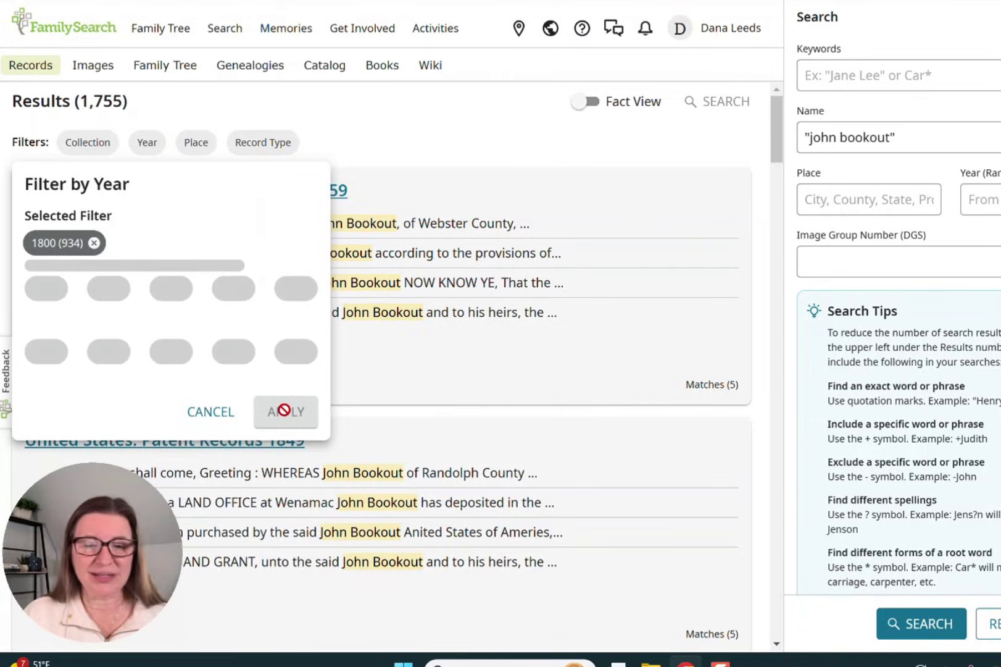
left_click(520, 385)
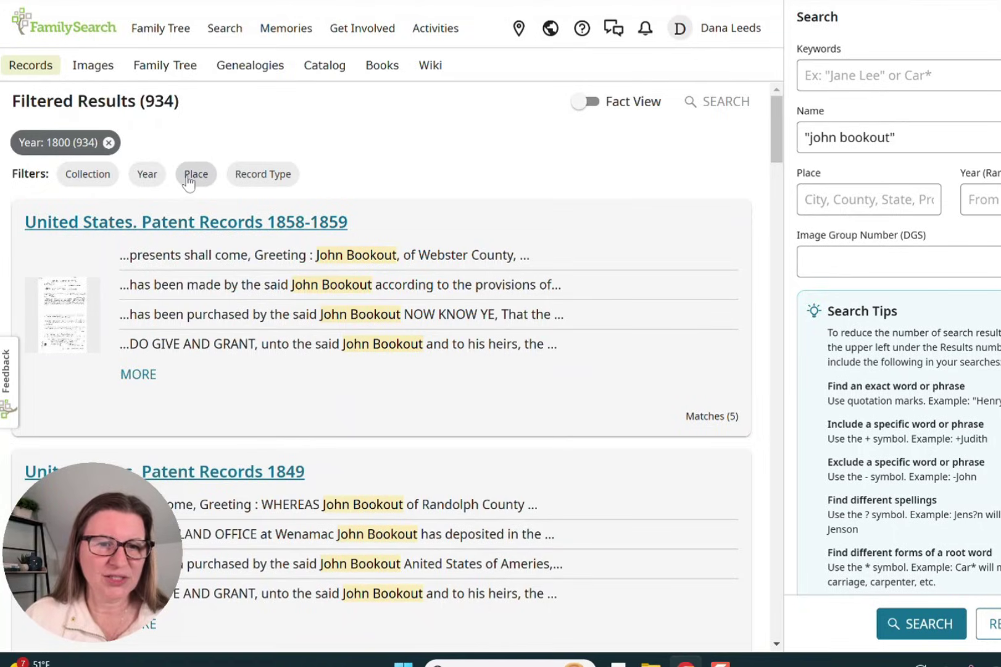
Filter the results by place to United States of America, Tennessee, Fentress
left_click(191, 175)
left_click(178, 254)
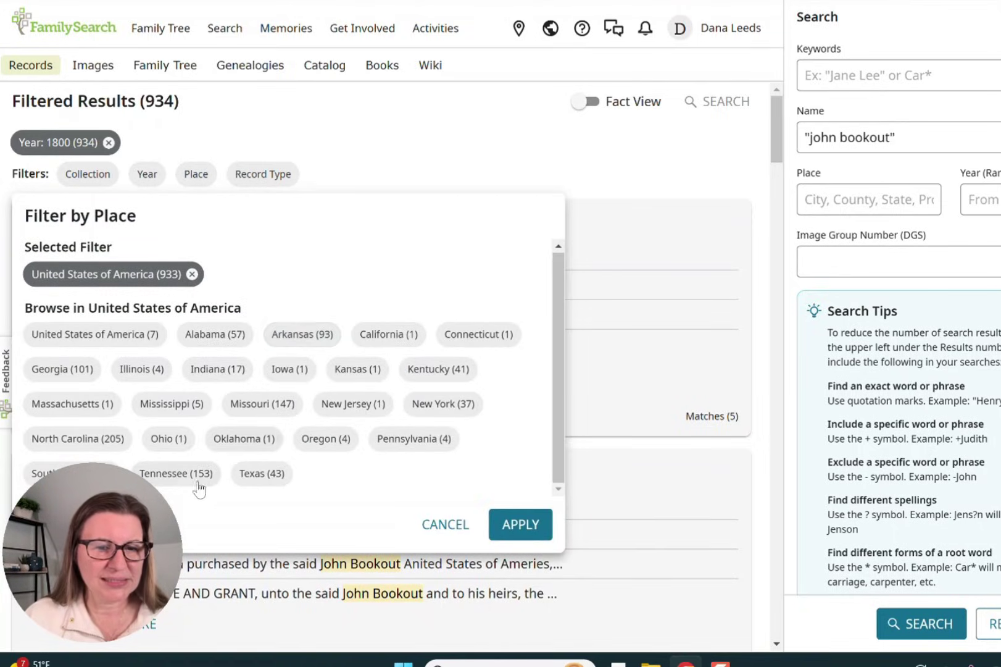
left_click(198, 488)
left_click(431, 332)
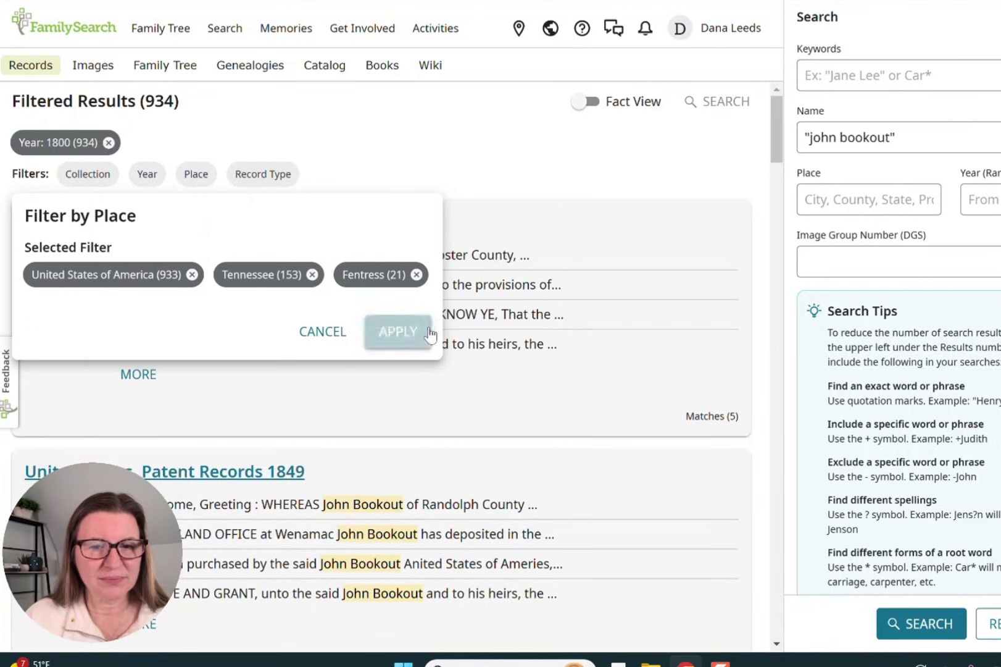
left_click(398, 331)
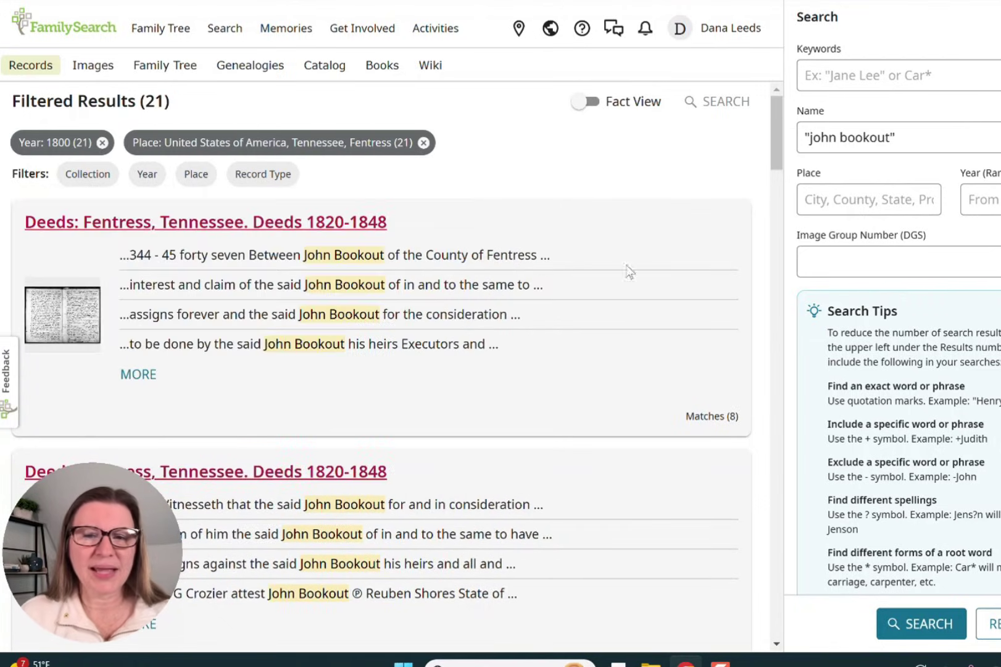
Check the first Fentress results in Fact View, restore the excerpt view and review the deed and marriage record matches
left_click(585, 101)
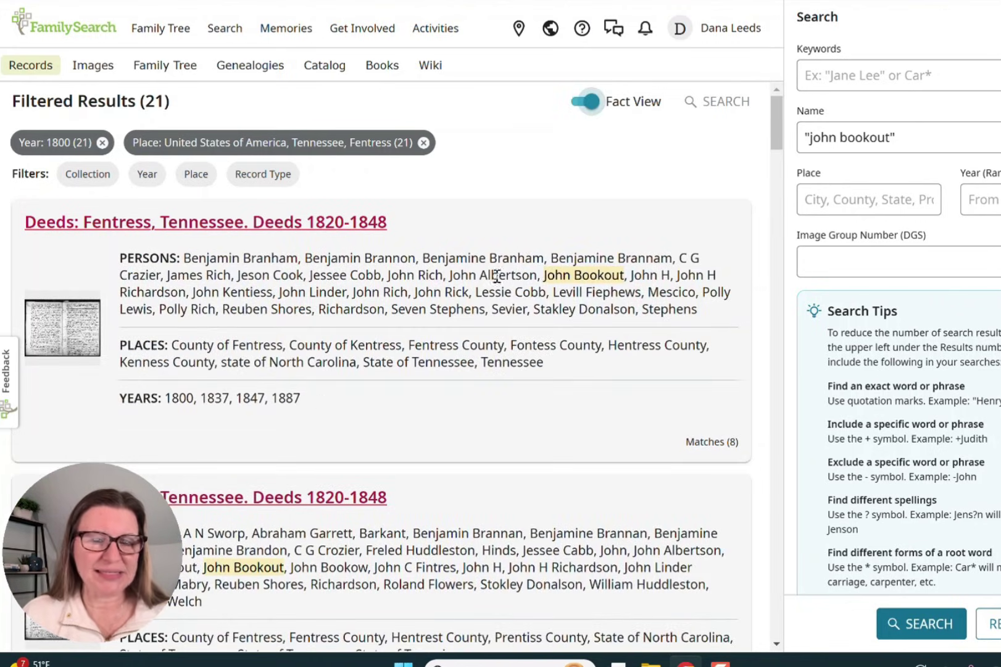
left_click(580, 102)
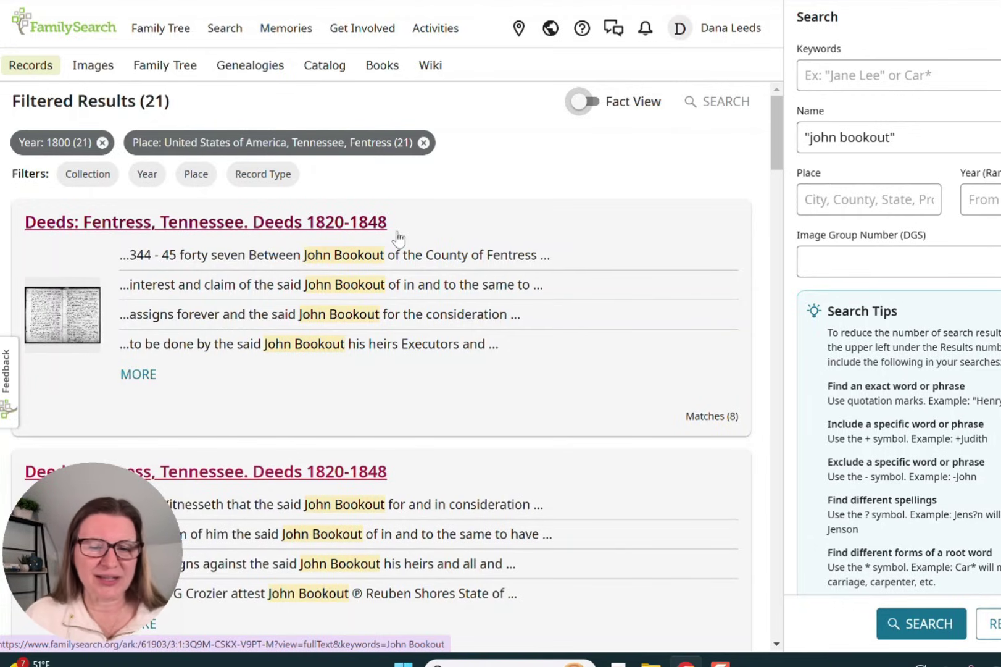
scroll(545, 358, "down", 5)
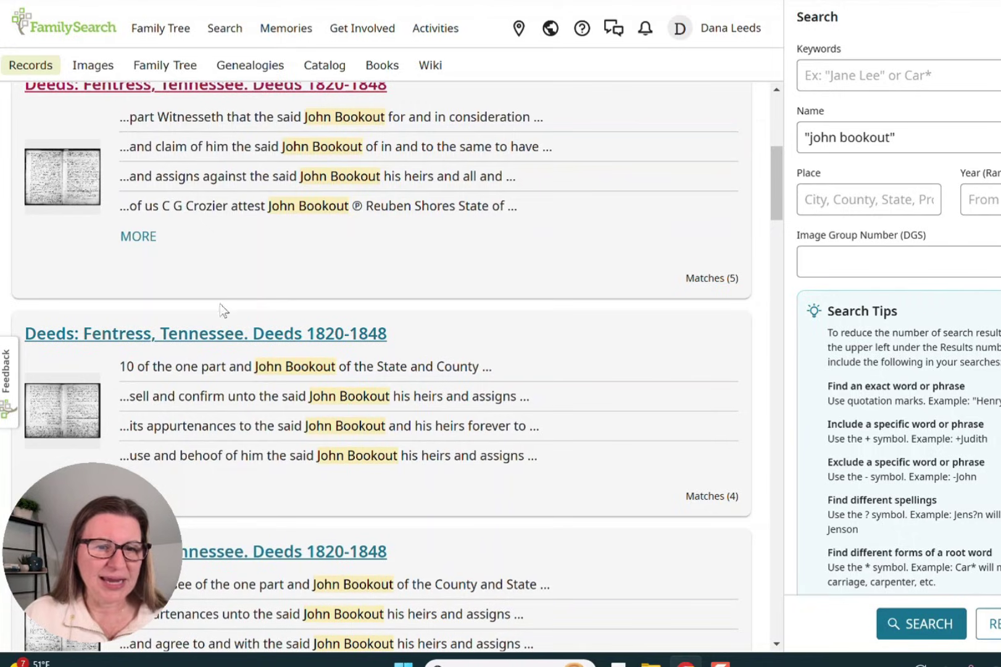
scroll(391, 324, "down", 4)
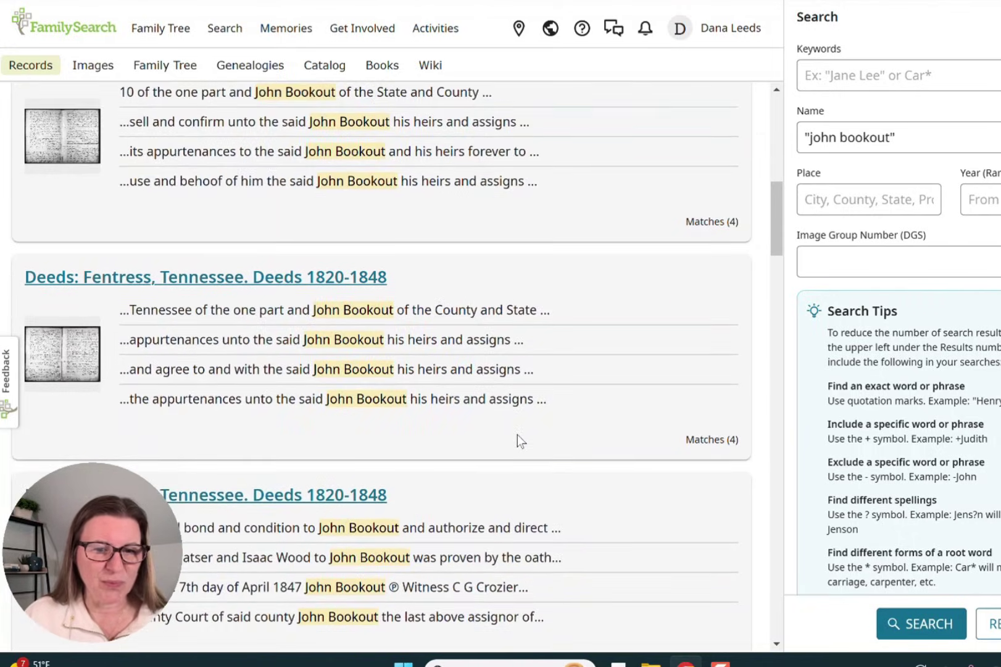
scroll(518, 440, "down", 5)
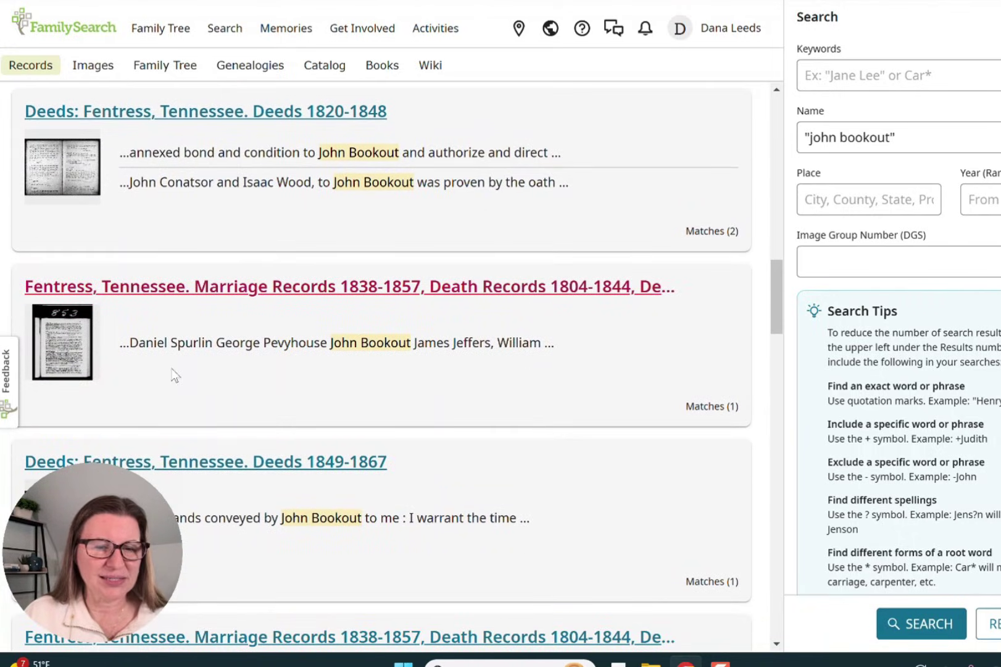
scroll(596, 439, "down", 4)
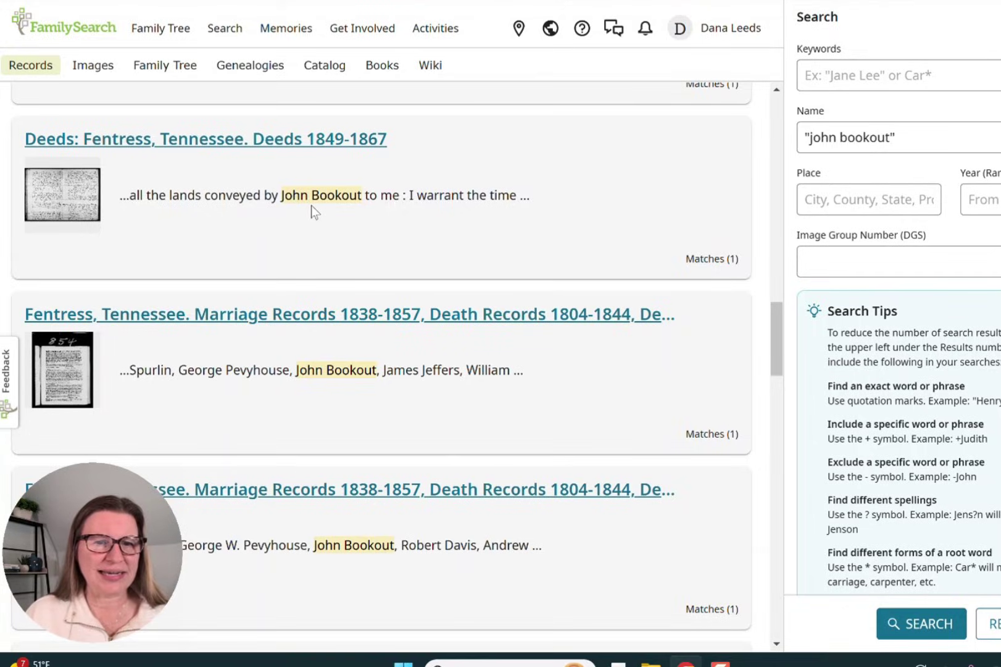
Open the Fentress Deeds 1849-1867 result and read the deed on image 511 around the highlighted mention of the ancestor
left_click(125, 146)
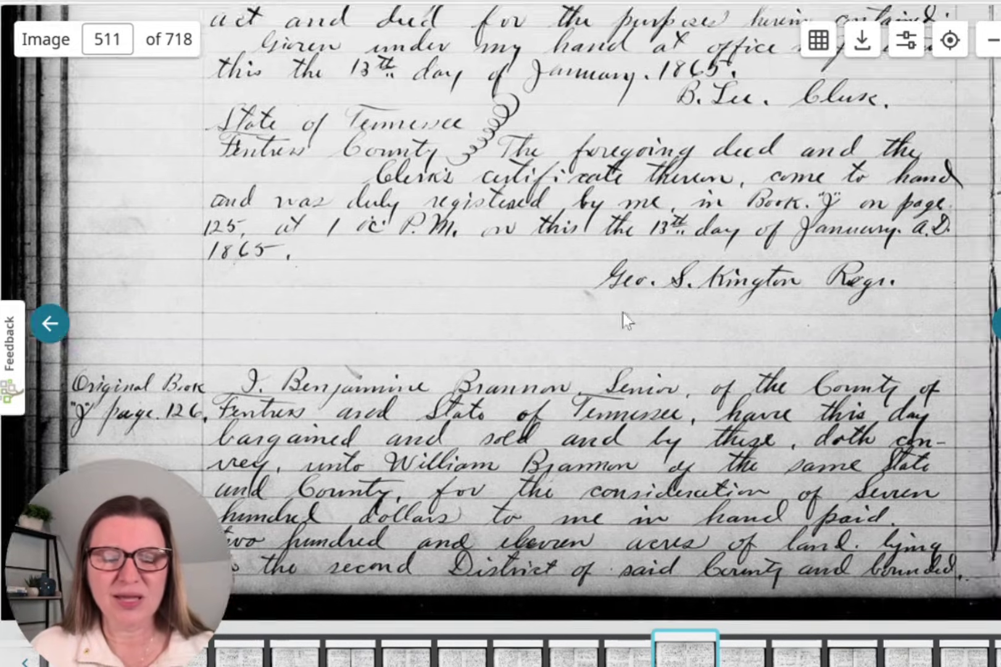
left_click_drag(623, 313, 394, 529)
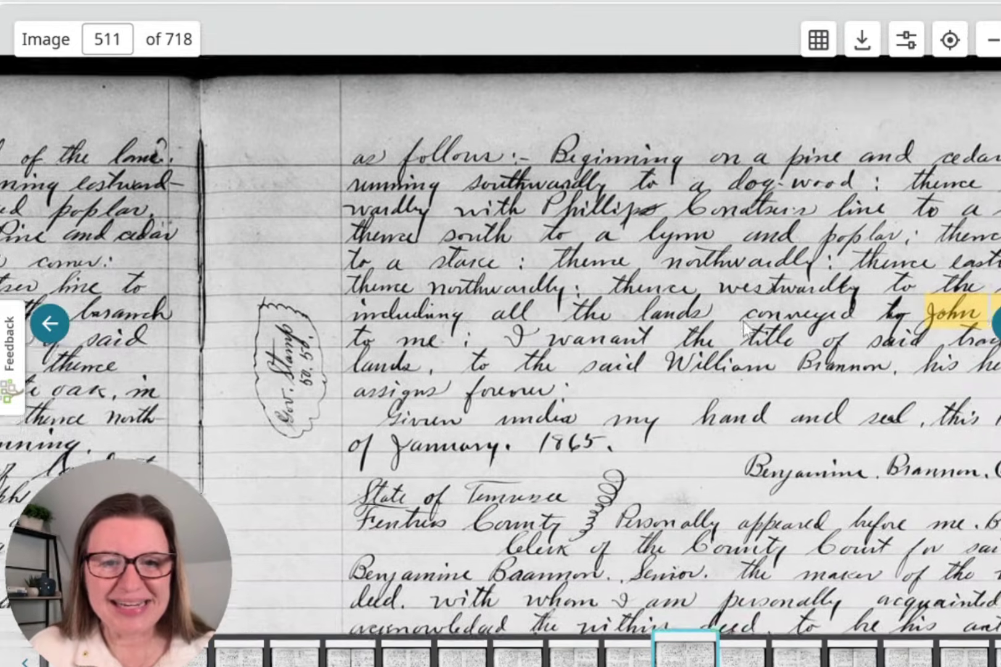
left_click_drag(727, 305, 585, 212)
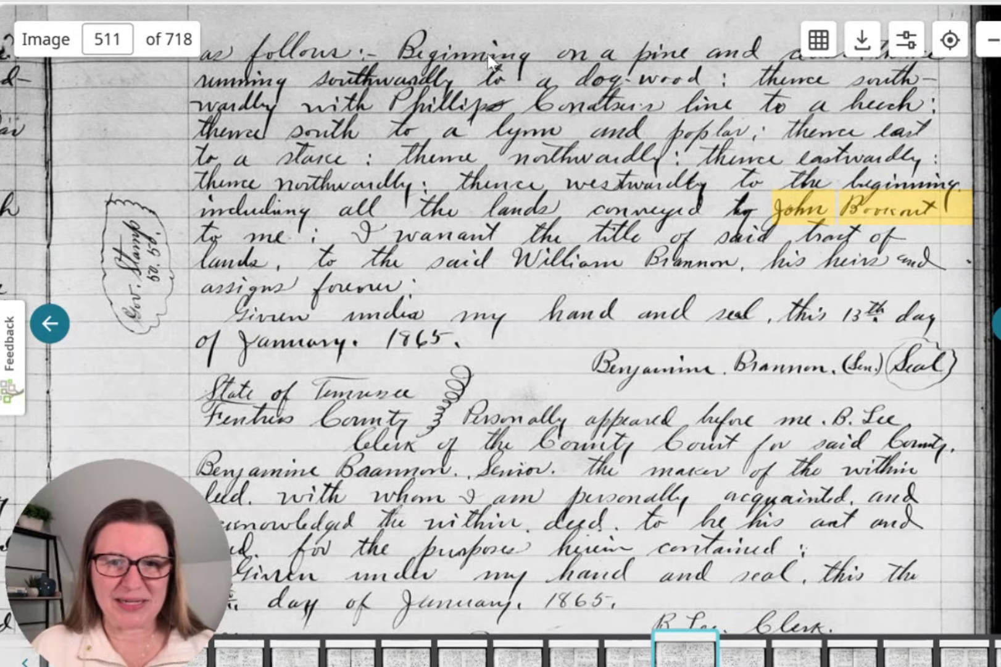
left_click_drag(685, 103, 682, 147)
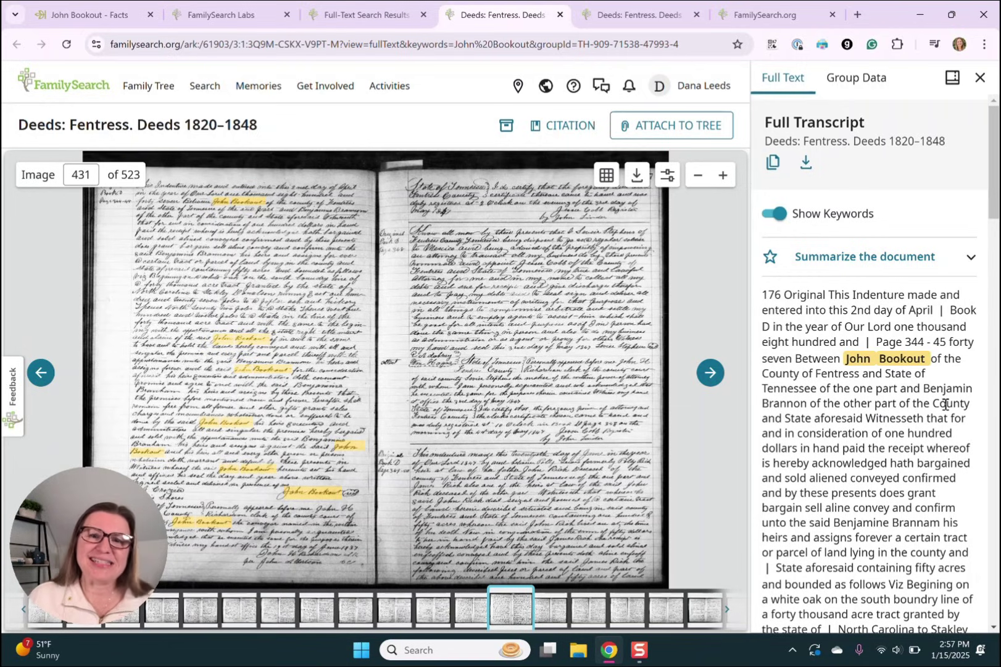
Enlarge image 431 of Fentress Deeds 1820–1848 and read the opening of the ancestor's land indenture
left_click(722, 175)
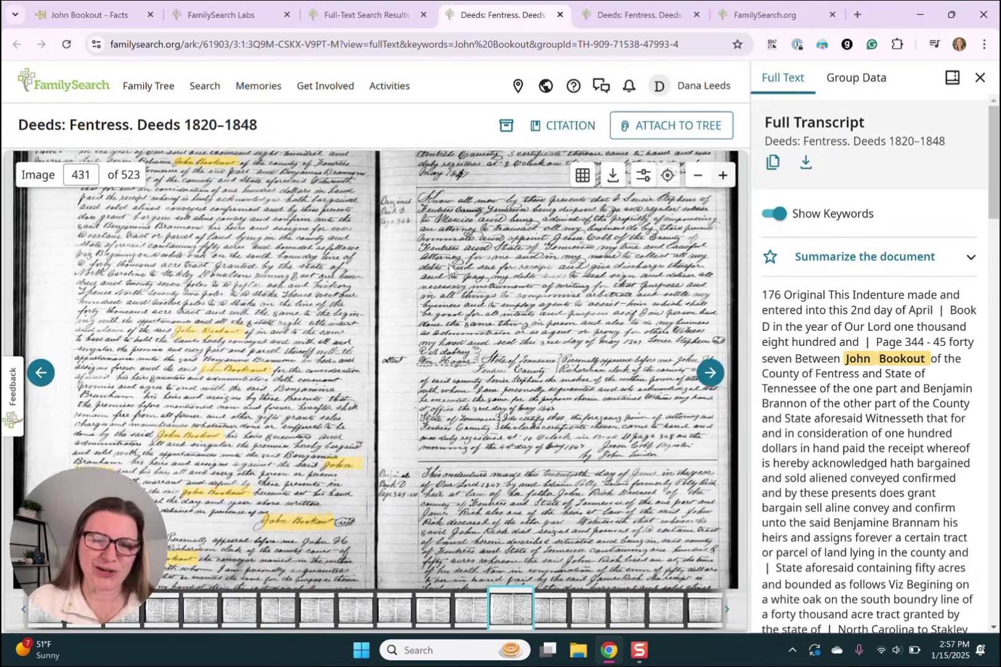
left_click(722, 175)
left_click(722, 175)
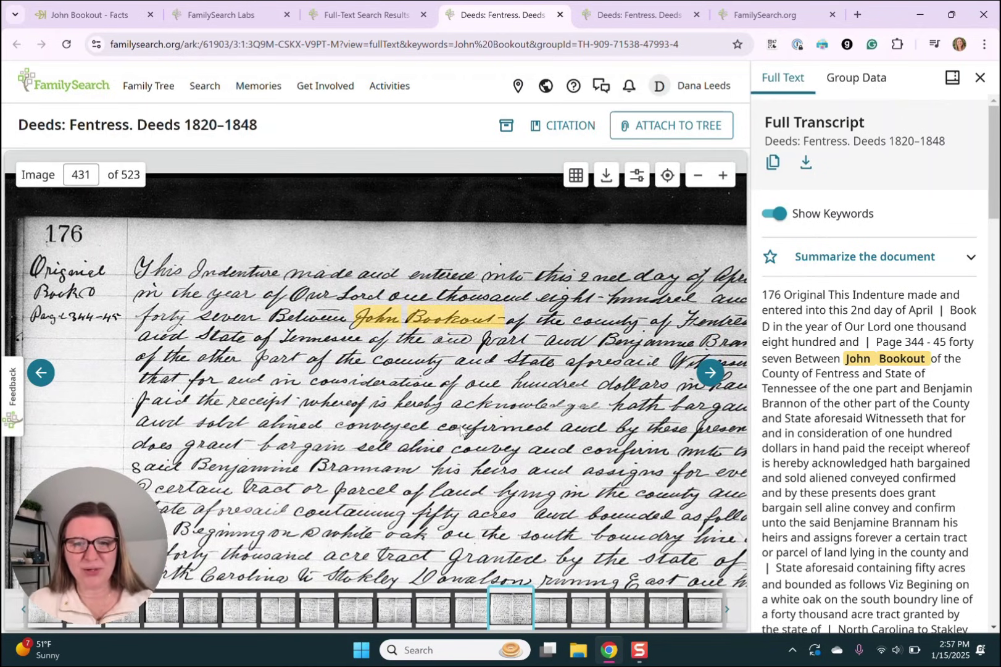
left_click_drag(460, 430, 401, 403)
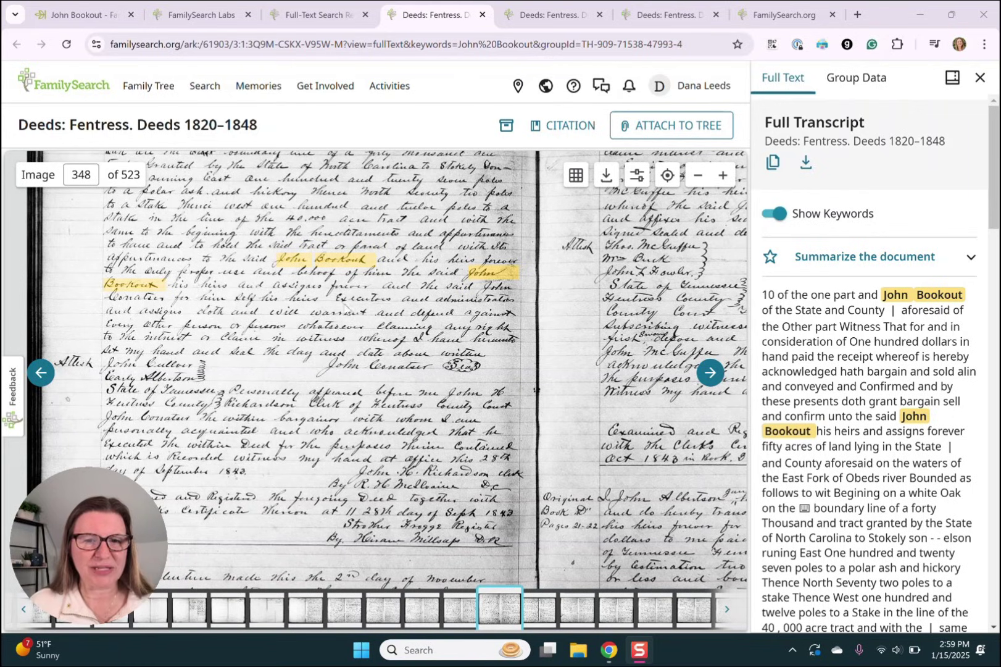
Save image 348 of Fentress Deeds 1820–1848 to the Source Box, in the ancestor's folder with the note "Buying land"
scroll(347, 308, "up", 3)
scroll(249, 261, "down", 1)
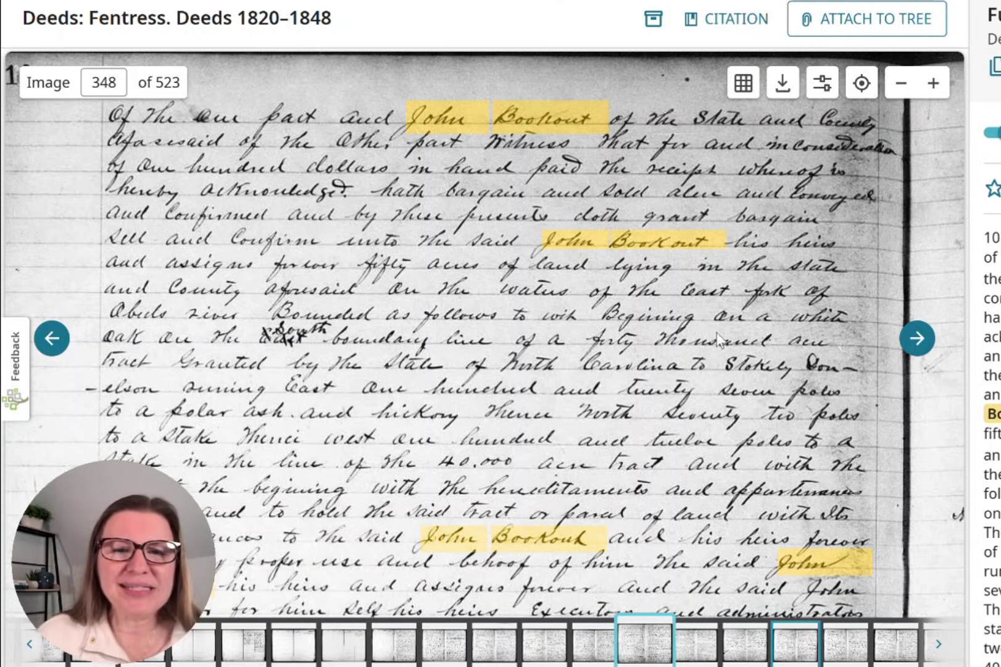
left_click(655, 25)
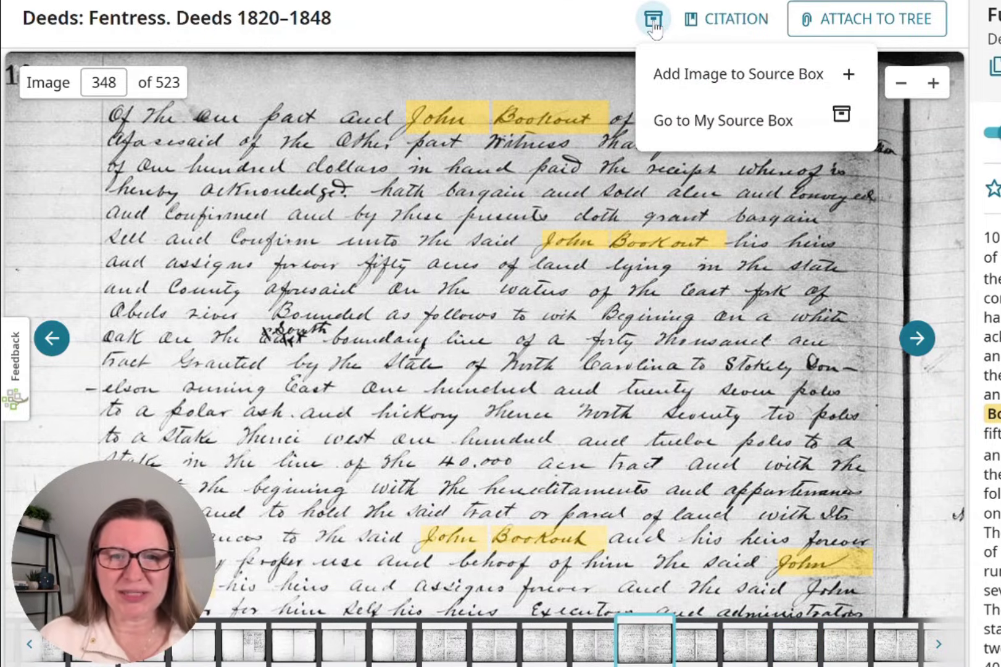
left_click(679, 75)
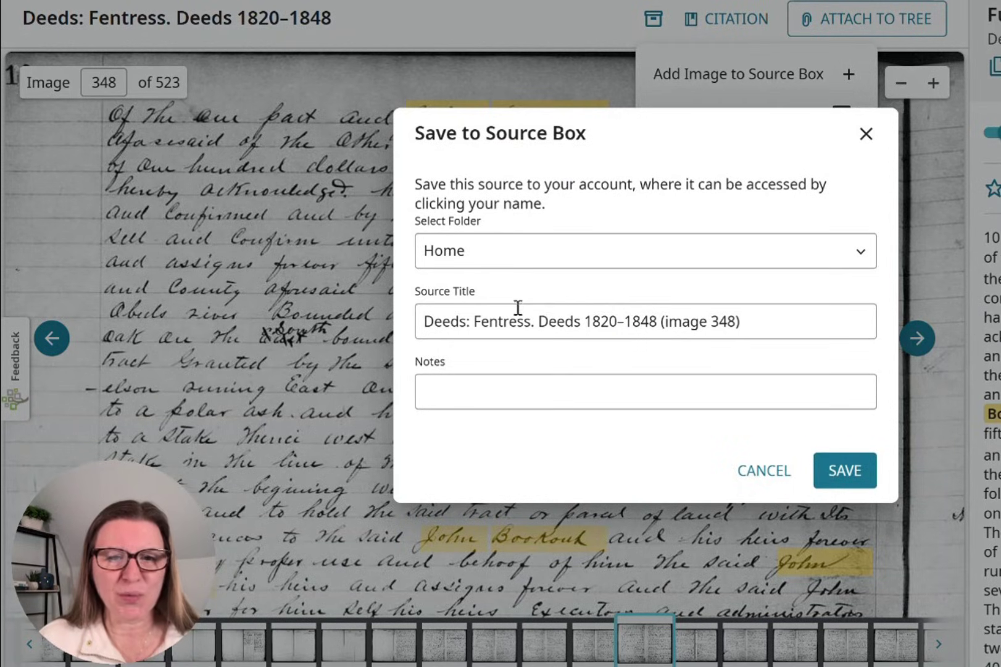
left_click(530, 260)
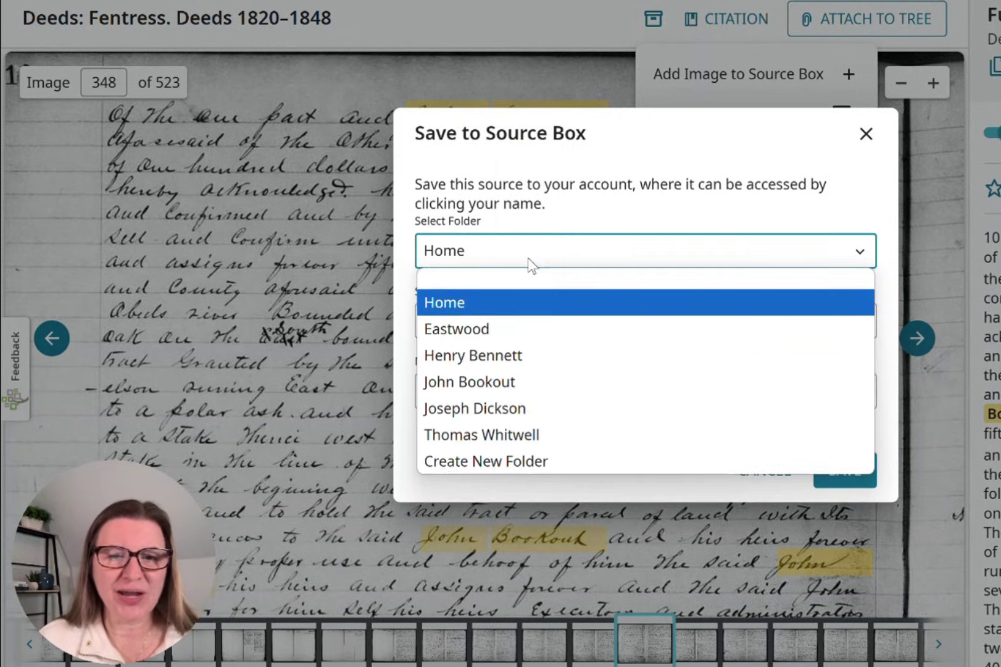
left_click(507, 386)
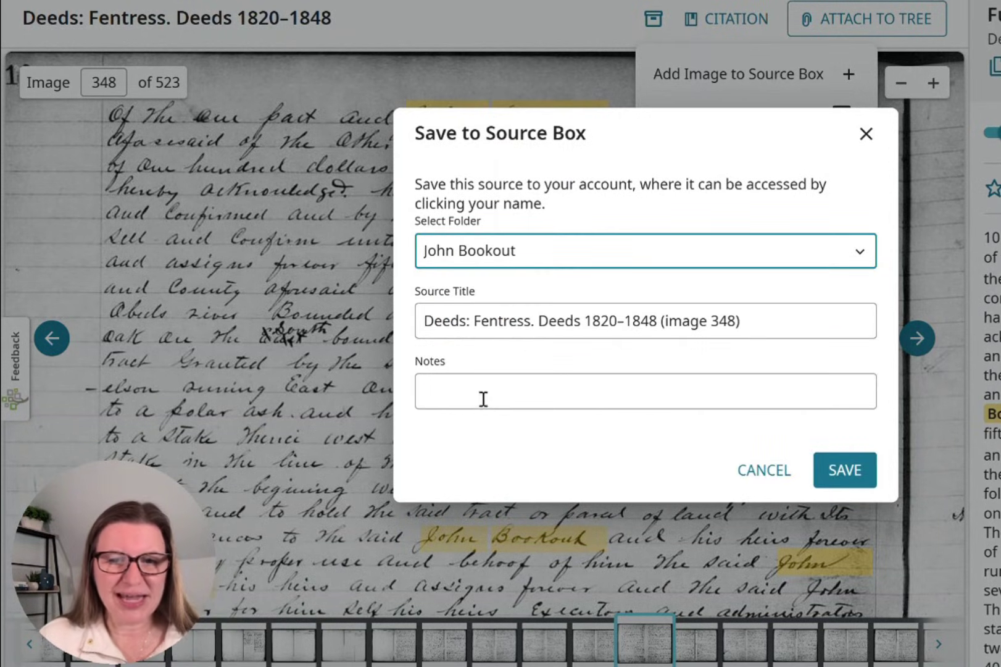
left_click(483, 398)
type("Buying land")
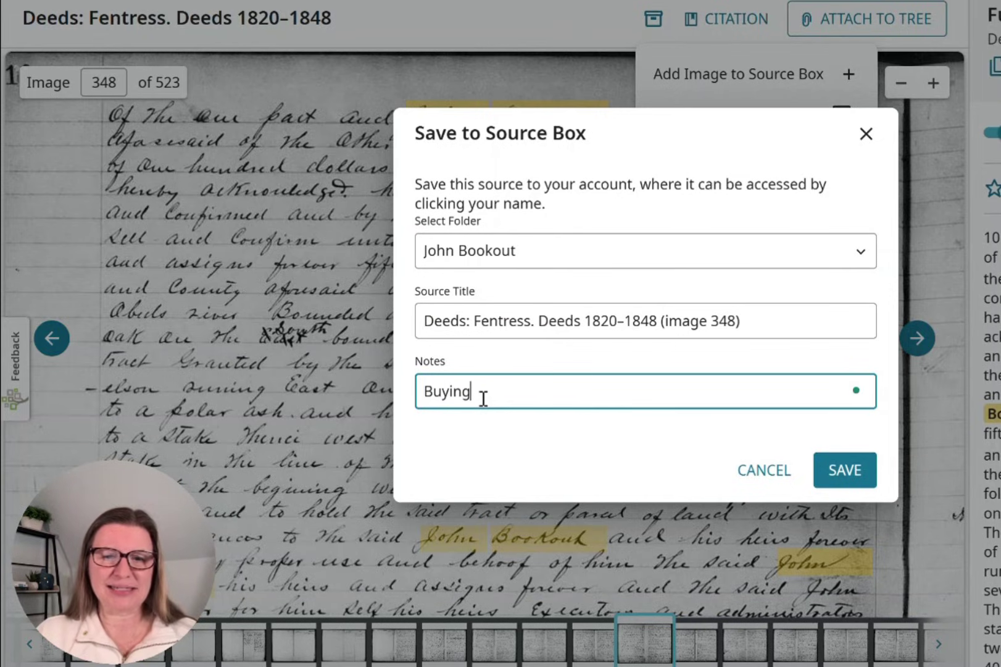
left_click(828, 471)
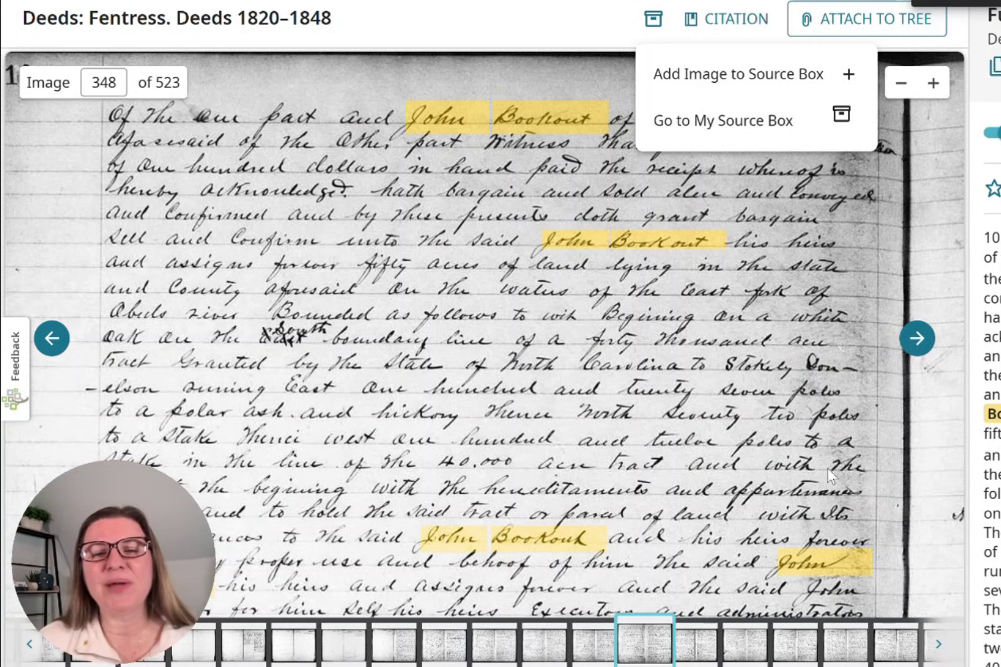
left_click(827, 468)
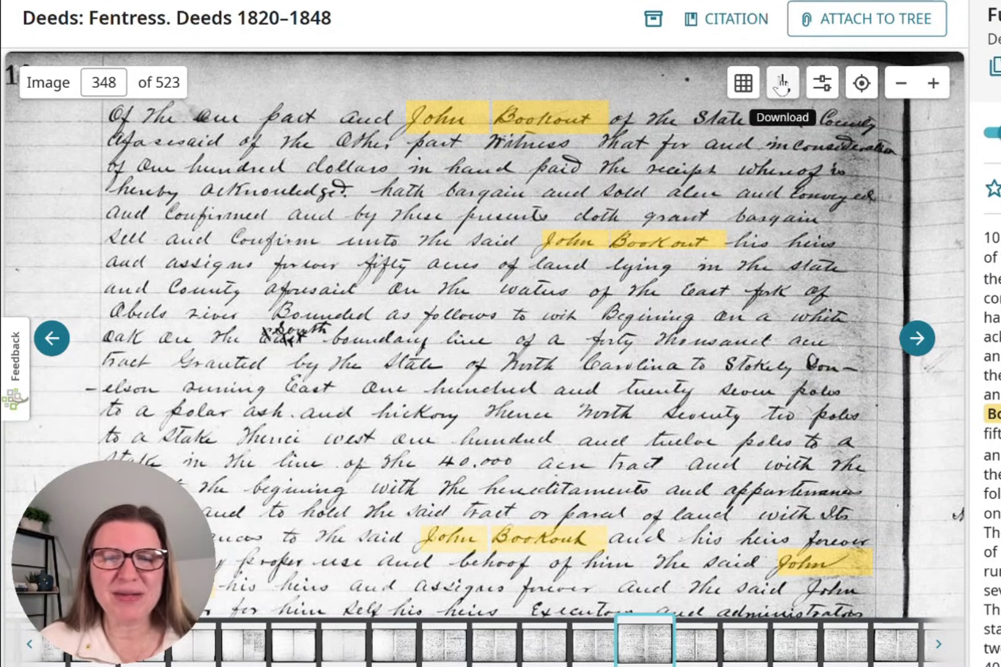
Switch to the ancestor's Ancestry profile and review his facts from the later timeline entries back to the sources and family overview
left_click(992, 136)
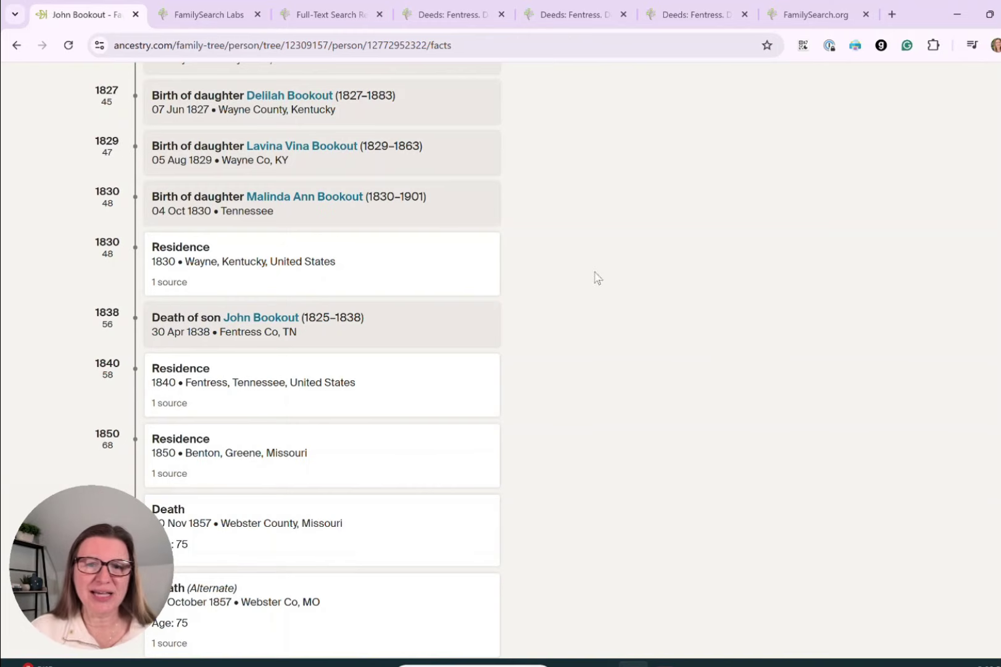
scroll(750, 353, "up", 15)
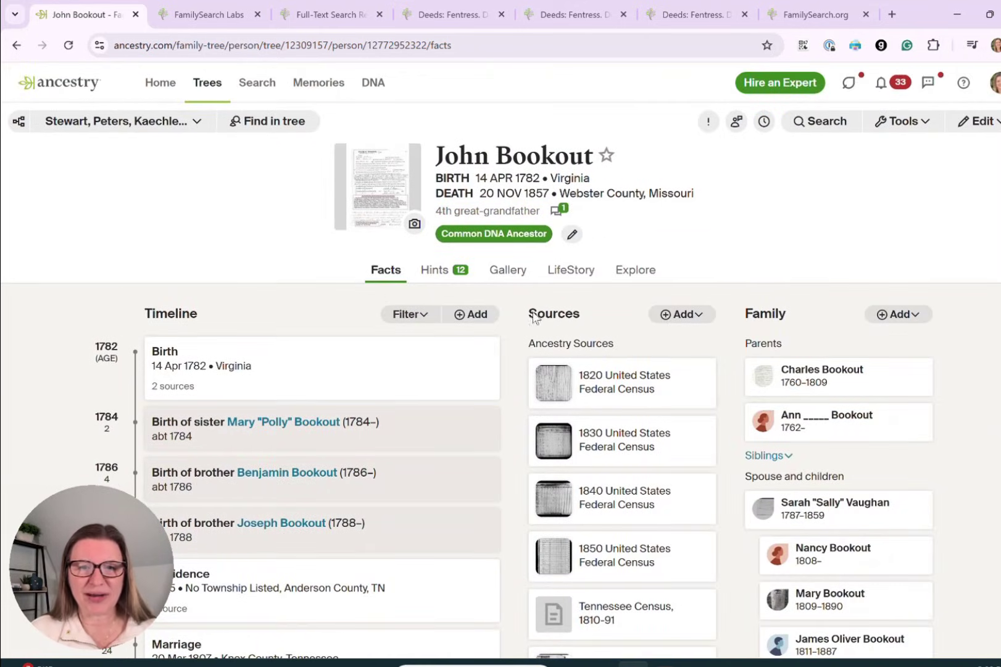